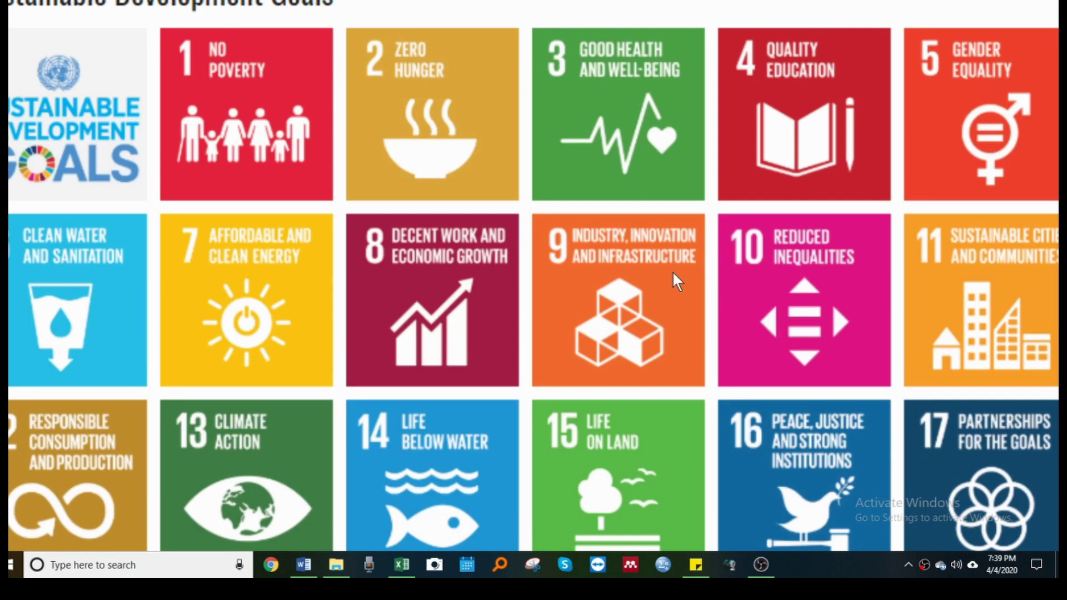
Step: Refresh the desktop four times from its right-click menu
right_click(566, 124)
left_click(618, 165)
right_click(414, 216)
left_click(458, 256)
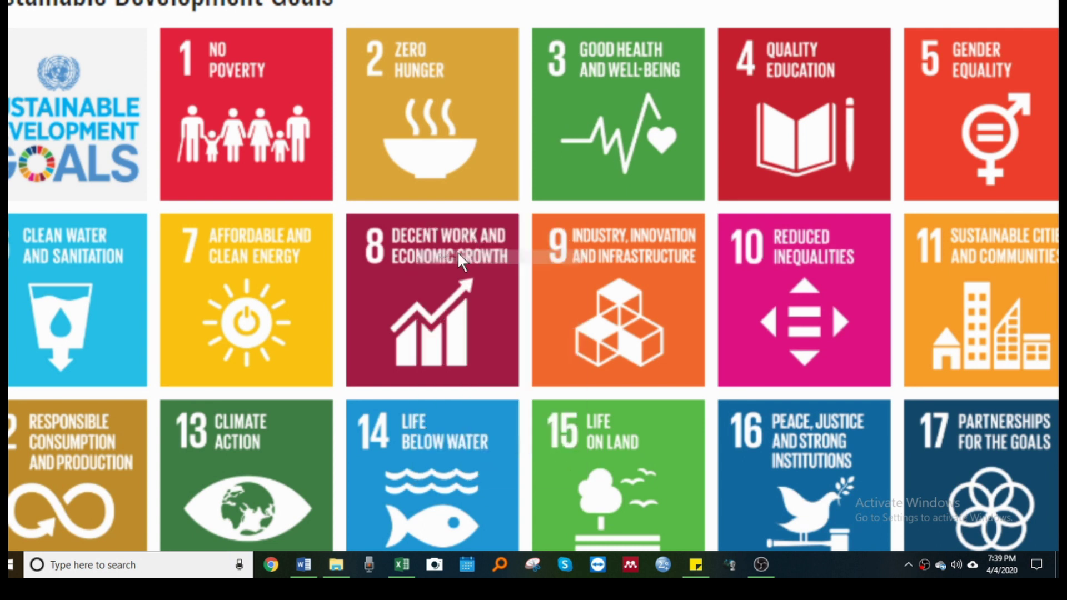
right_click(341, 207)
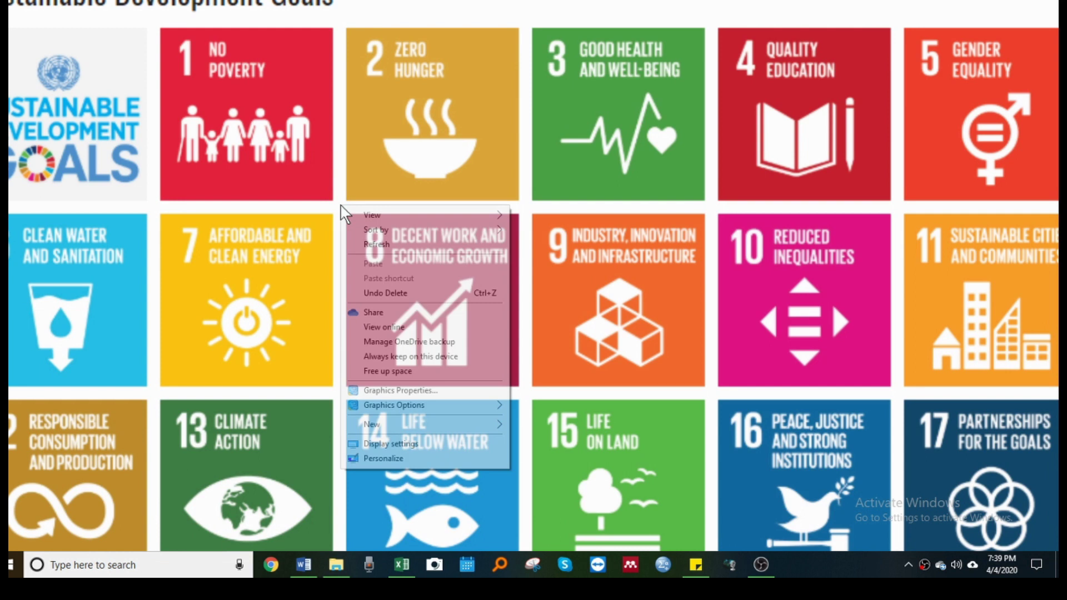
left_click(372, 244)
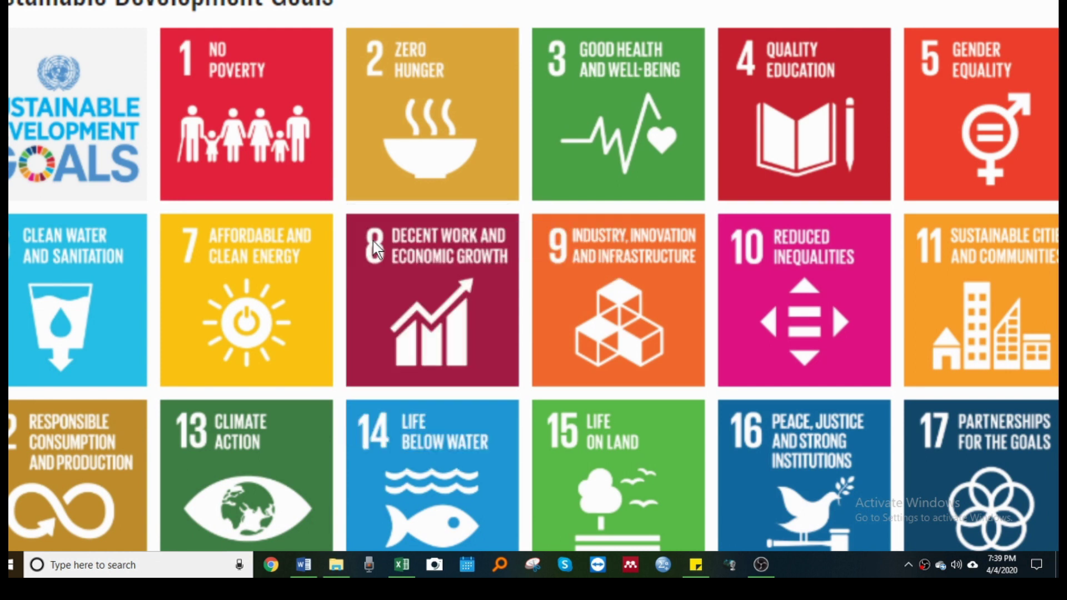
right_click(372, 242)
left_click(390, 276)
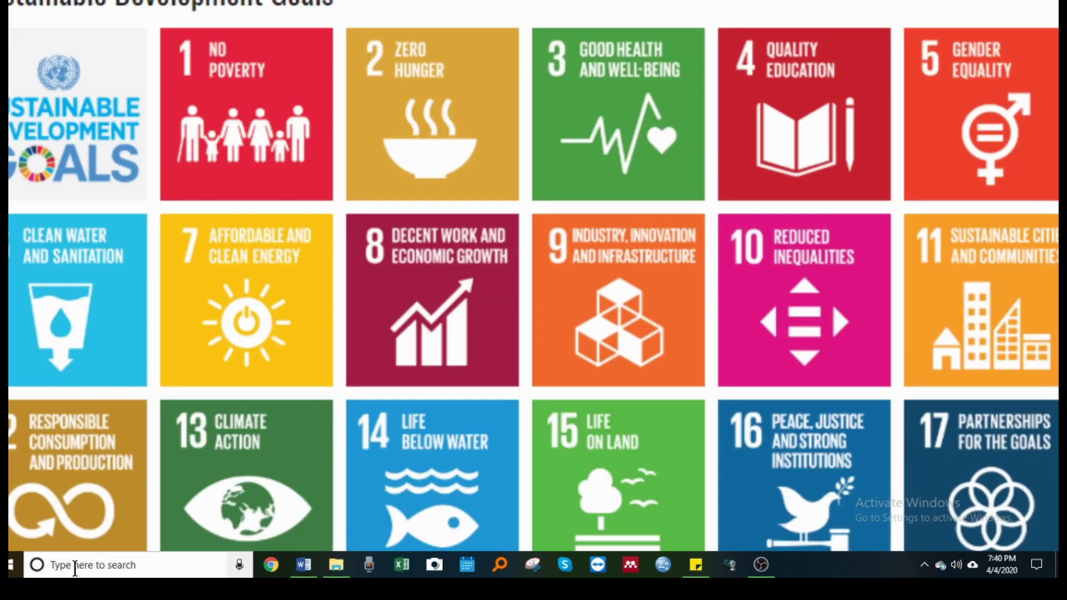
Step: Search Windows for EXCEL, launch Excel 2016, and check its extra launch options
left_click(75, 566)
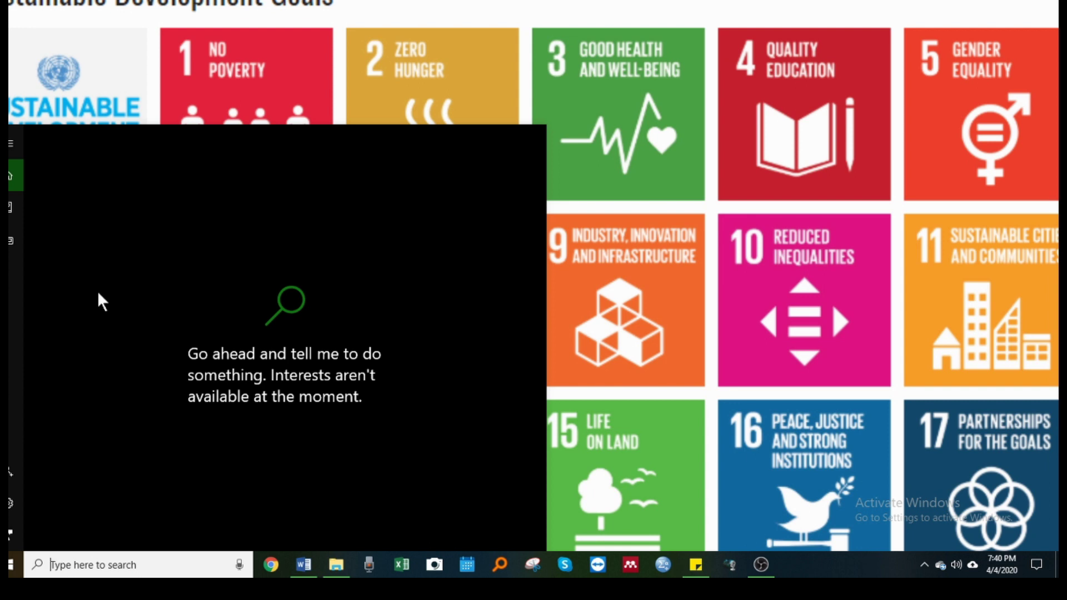
type("E")
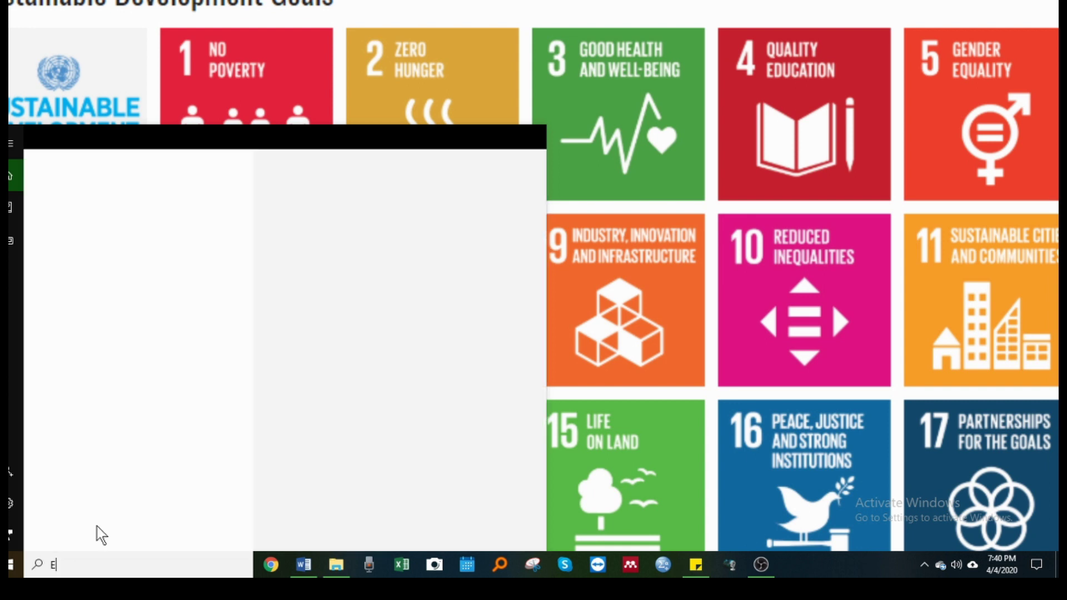
type("XCEL")
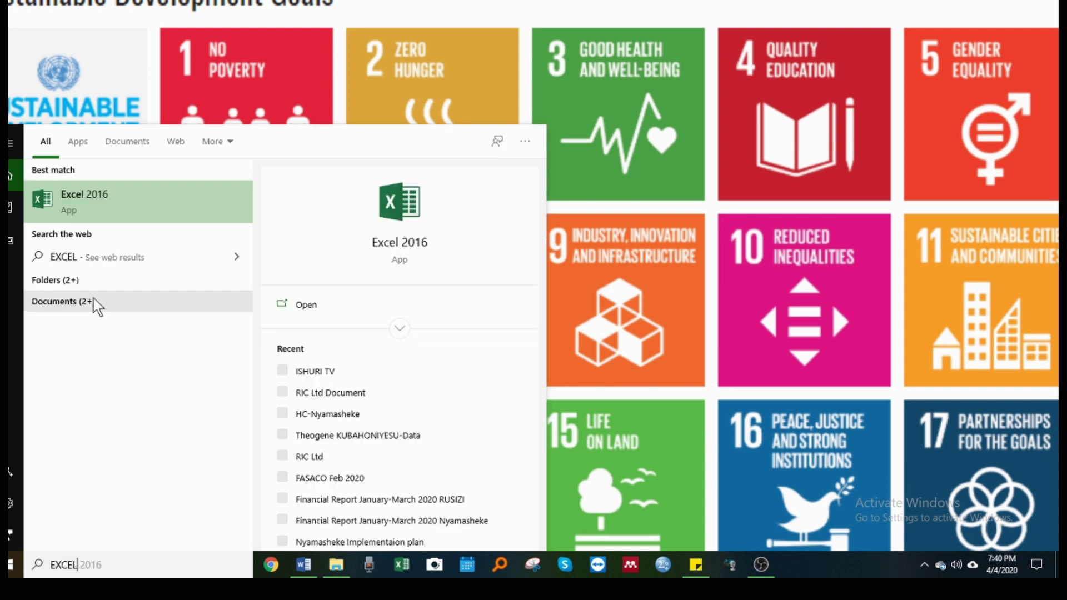
left_click(86, 199)
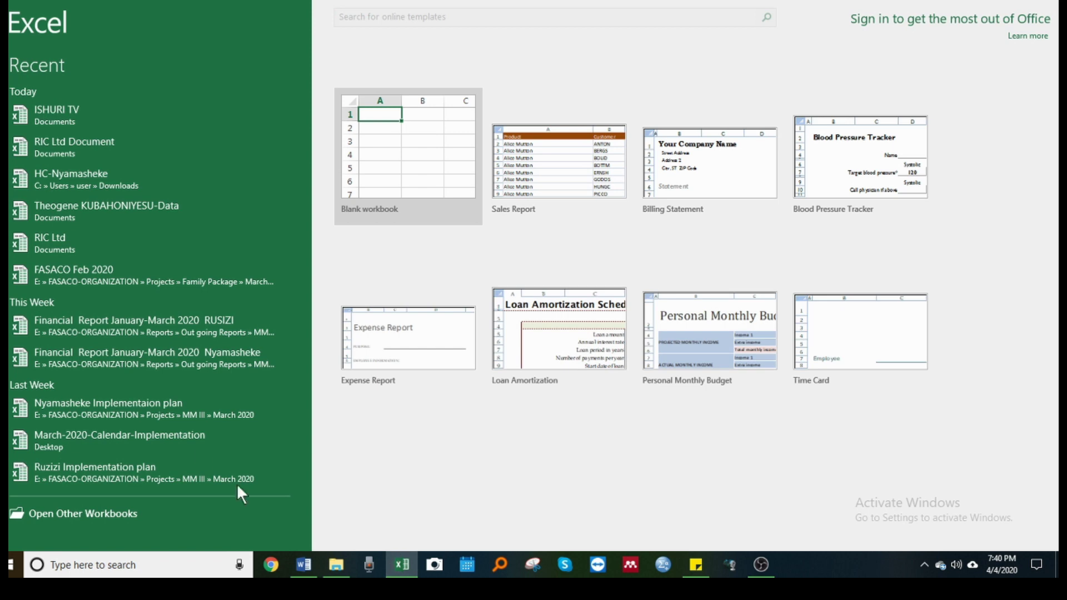
left_click(77, 565)
type("EXC")
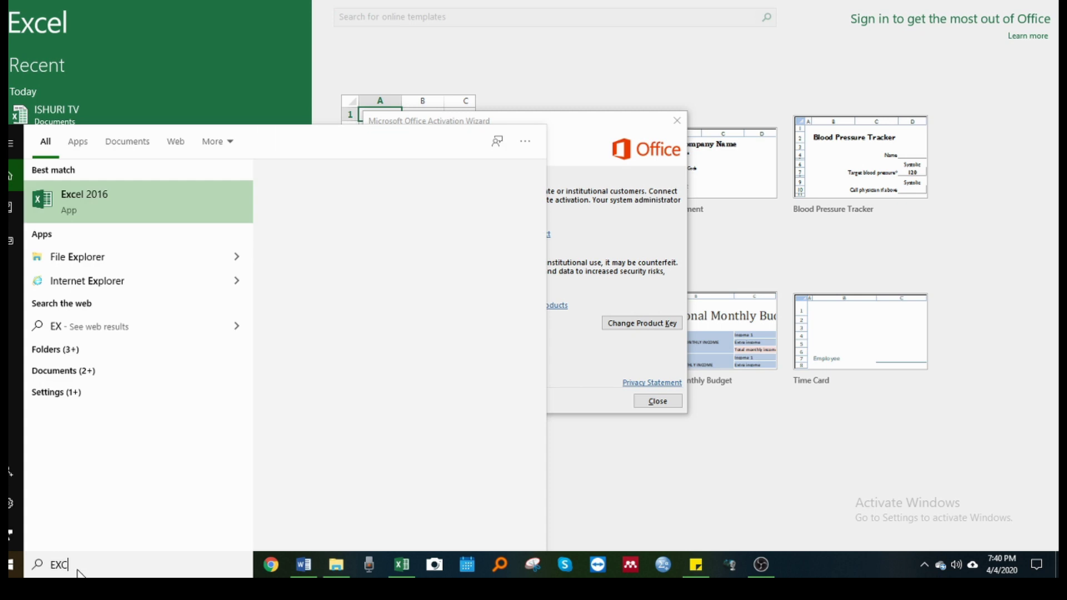
type("E")
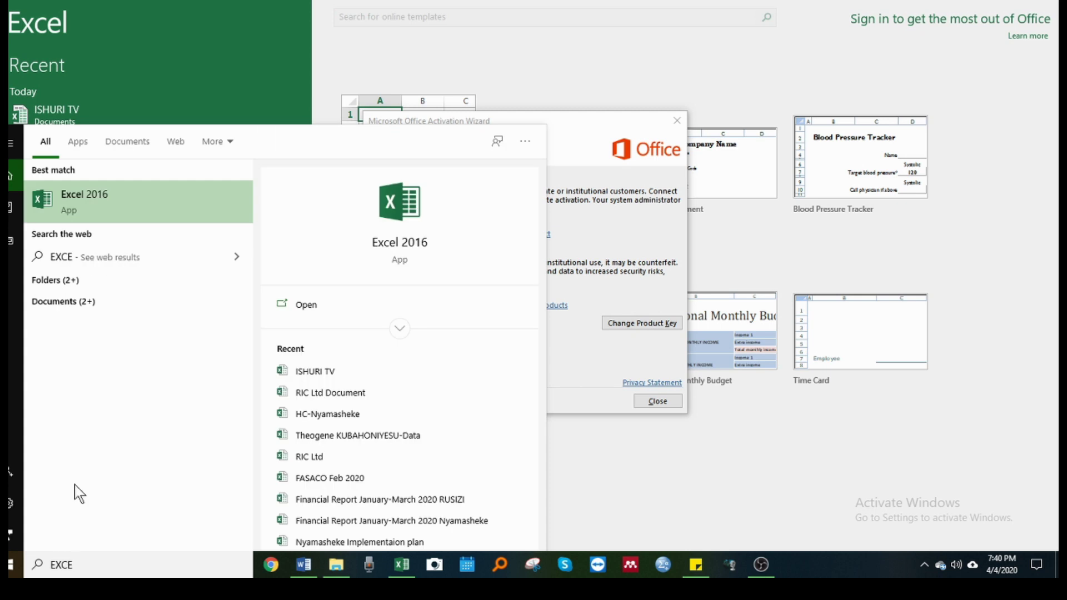
right_click(84, 215)
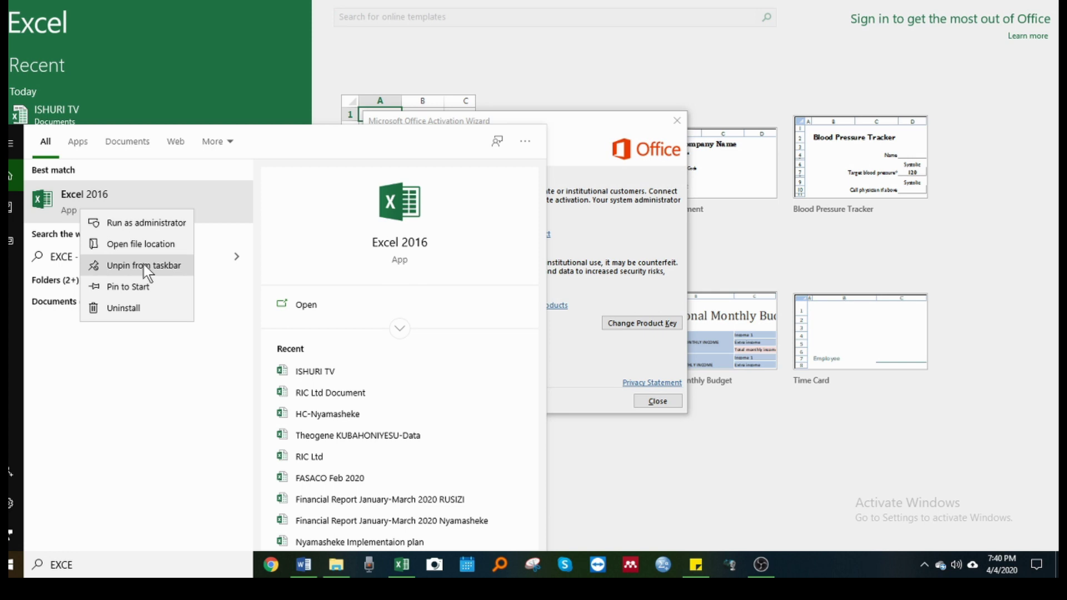
left_click(586, 124)
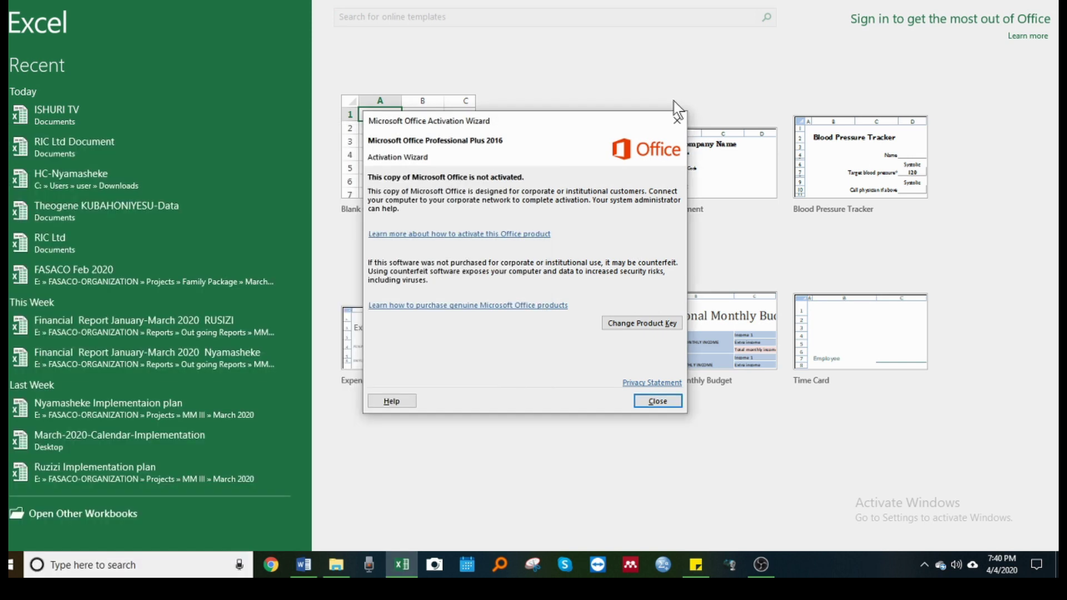
Step: Close the Office Activation Wizard and open a new Blank workbook
left_click(676, 121)
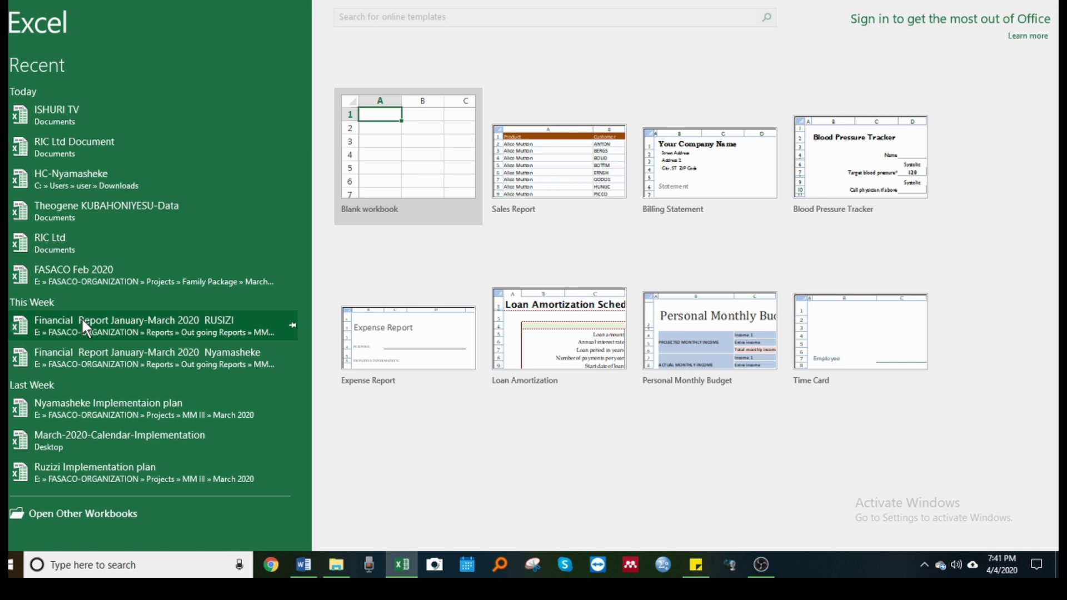
left_click(409, 152)
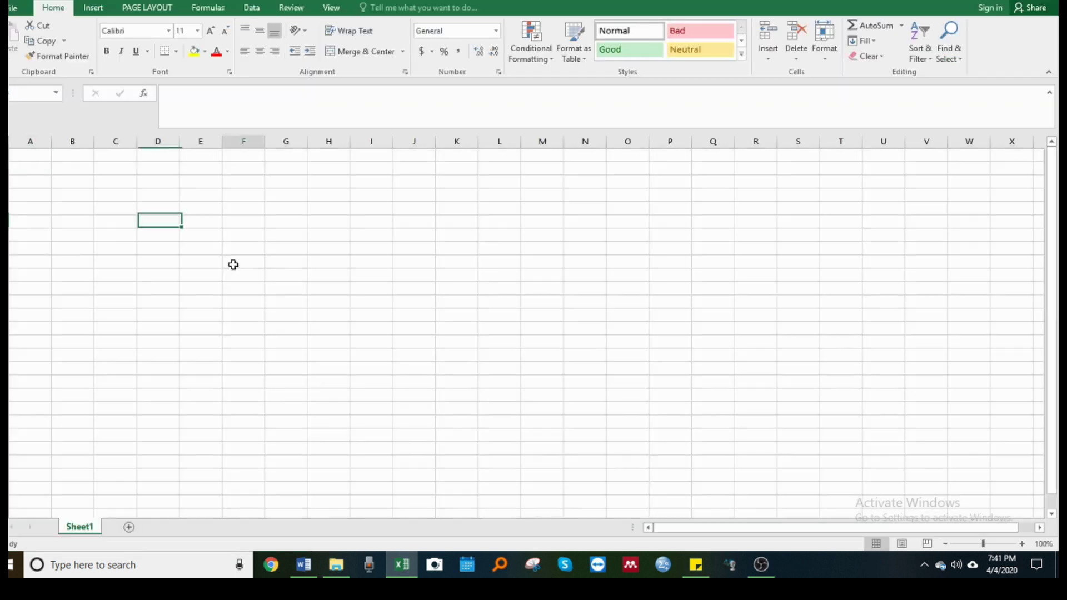
double_click(230, 262)
left_click(232, 223)
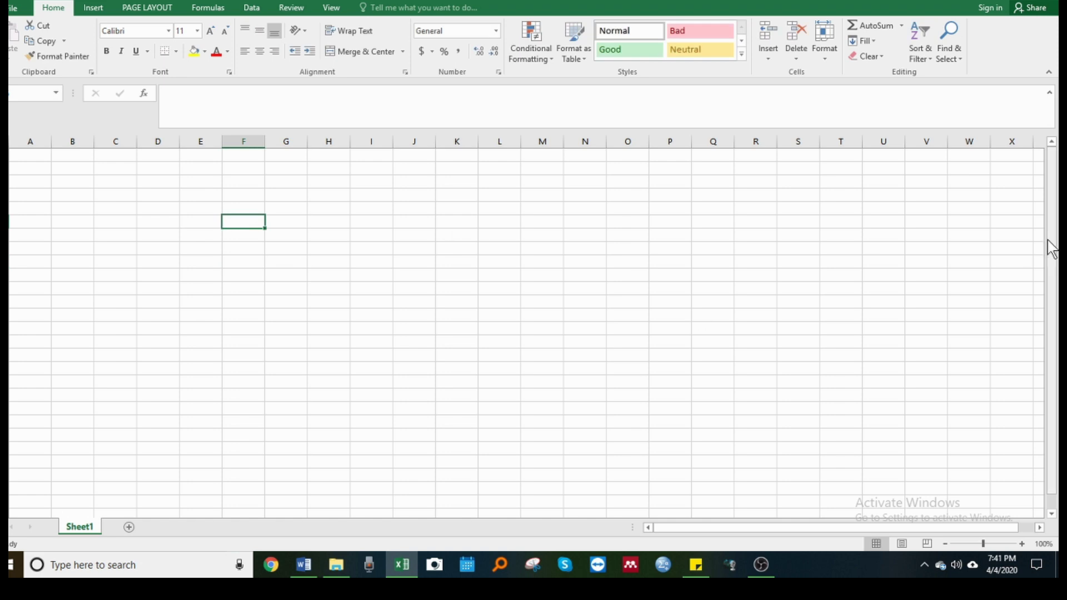
left_click(357, 207)
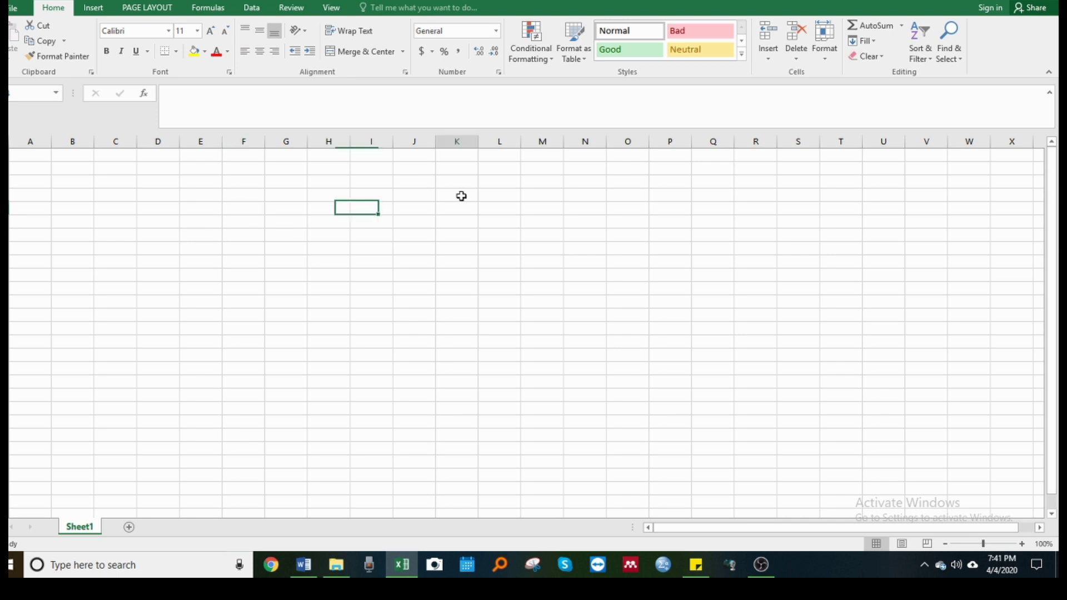
left_click(461, 196)
left_click(339, 210)
type("CE")
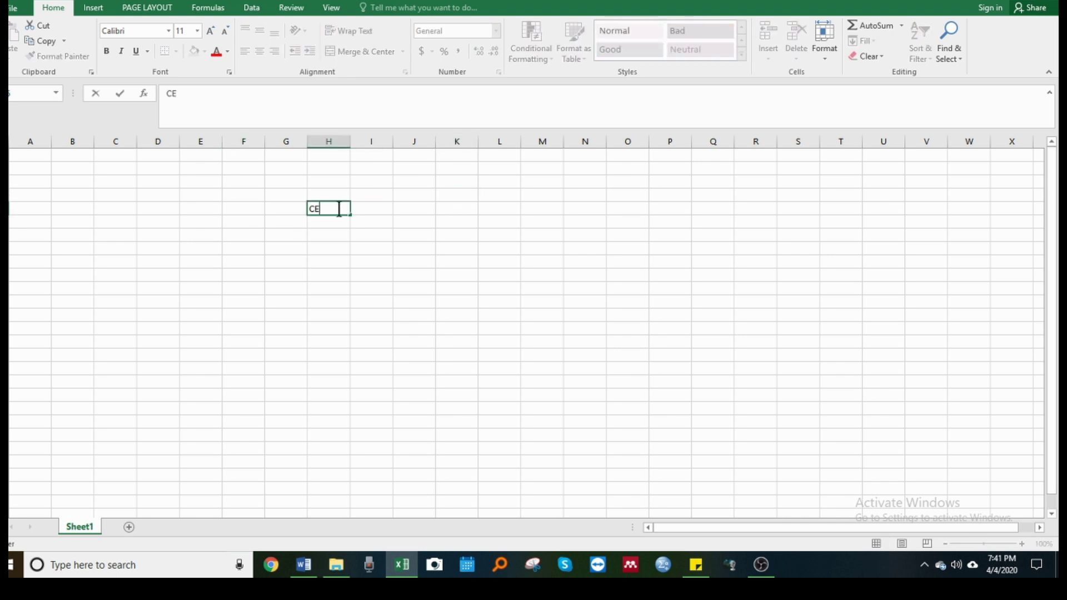
type("LLS")
key("Return")
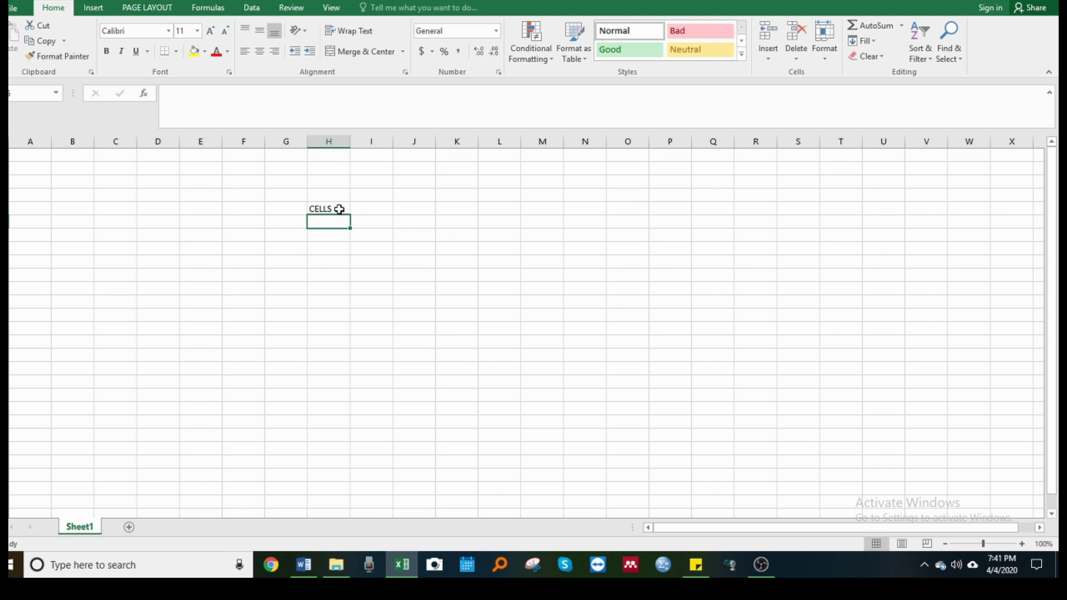
left_click(339, 210)
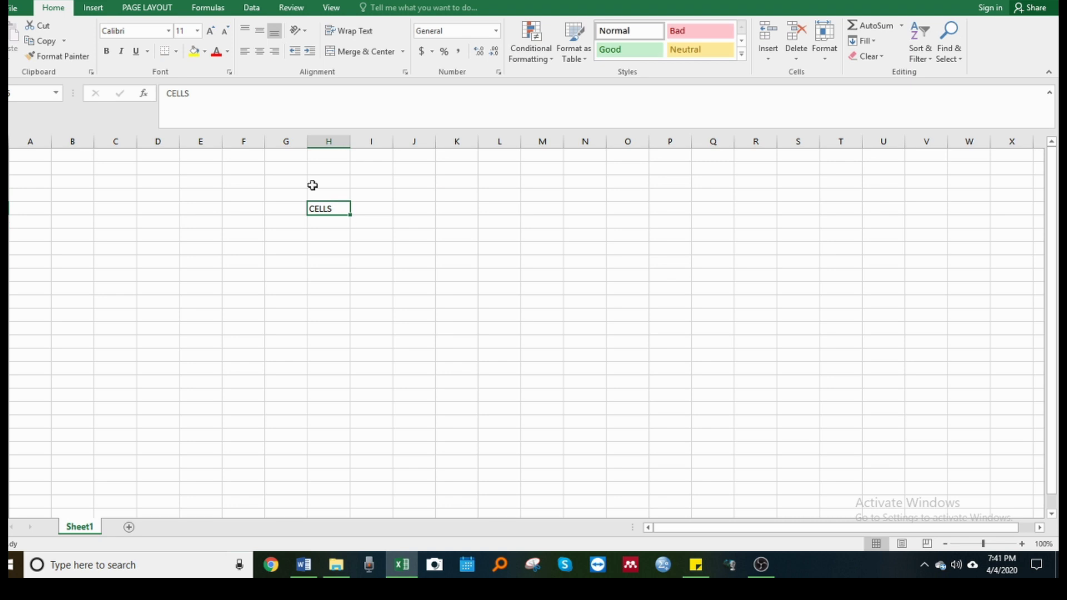
key("Delete")
left_click(239, 191)
left_click(163, 192)
left_click(101, 174)
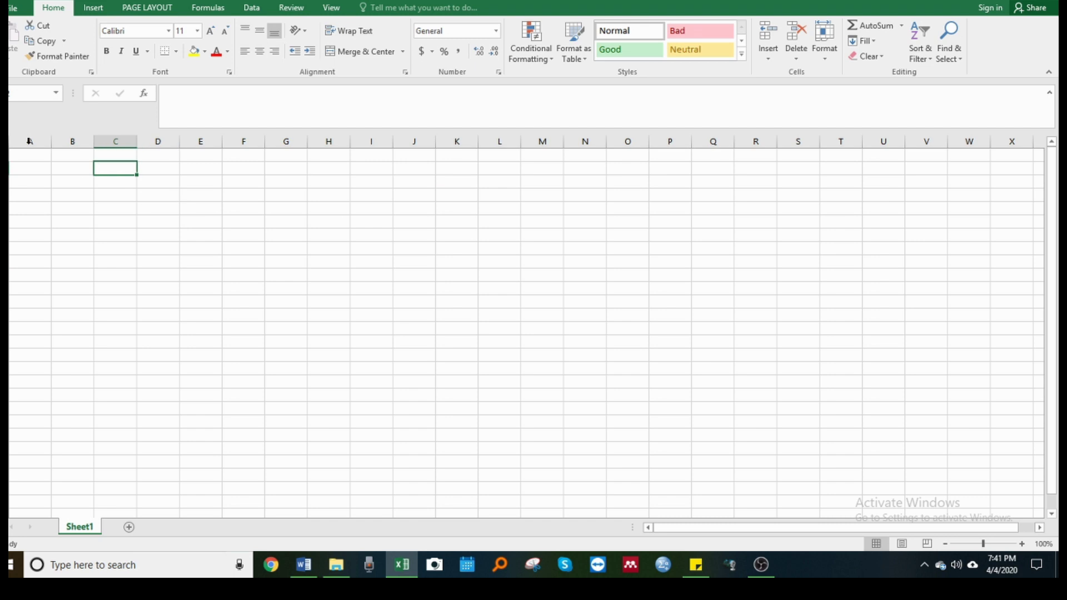
left_click(114, 259)
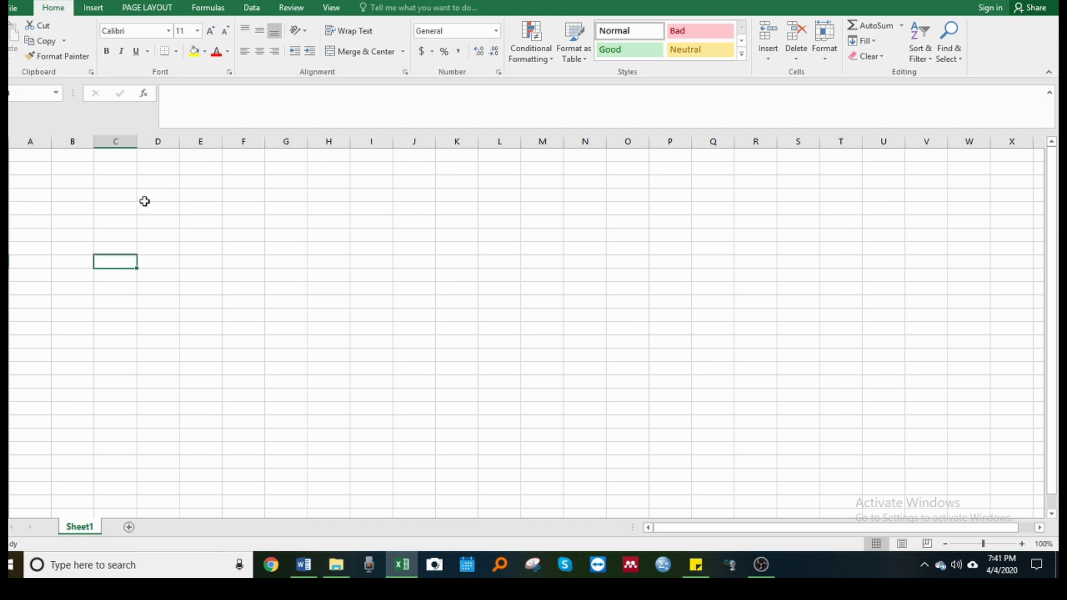
left_click(143, 197)
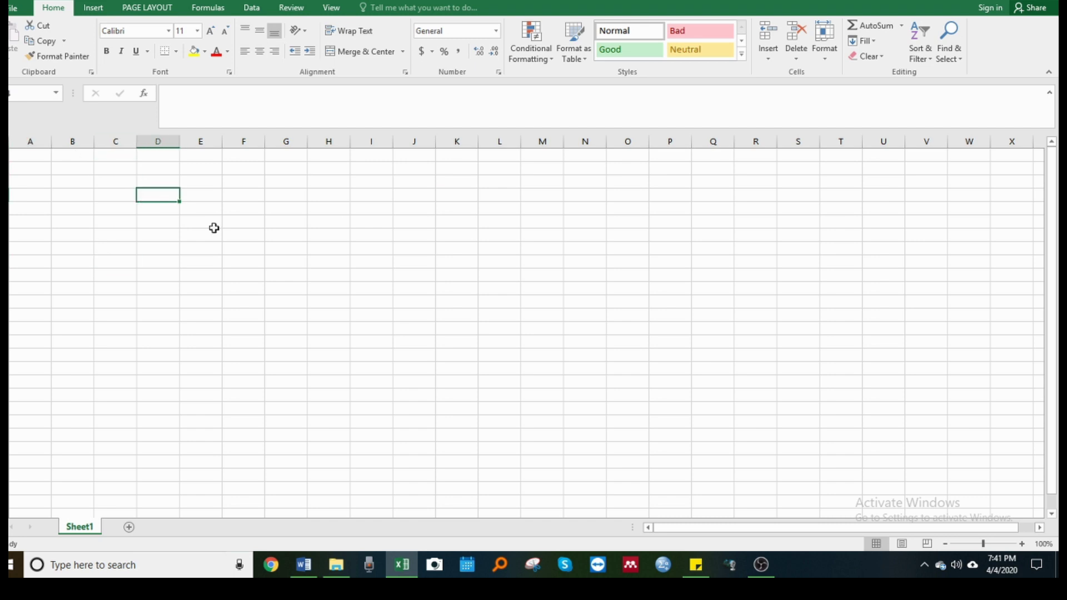
left_click(32, 142)
left_click(65, 142)
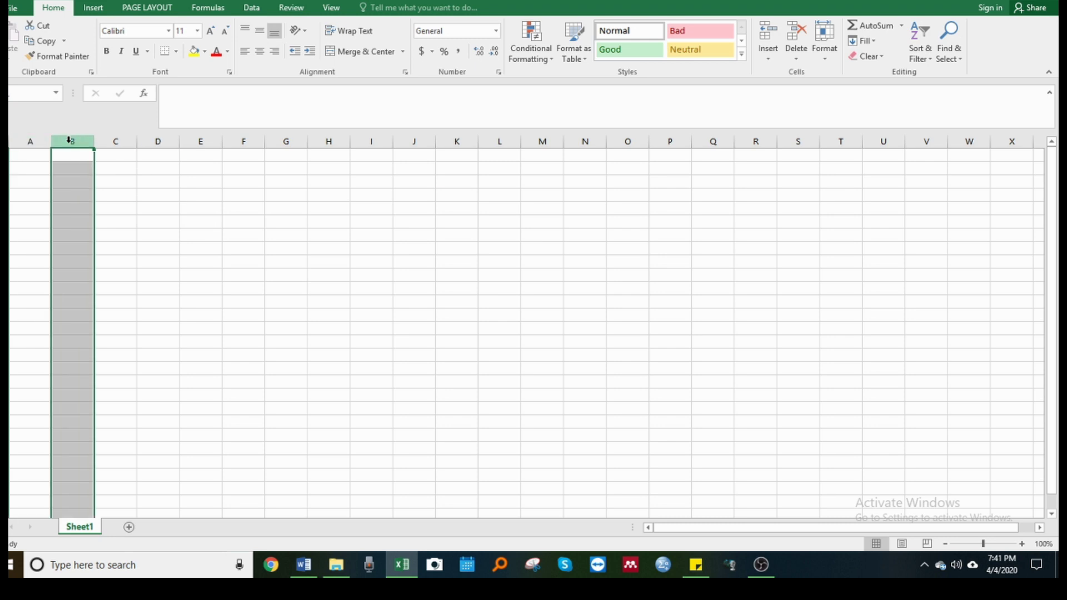
left_click(32, 142)
left_click(69, 140)
left_click(109, 140)
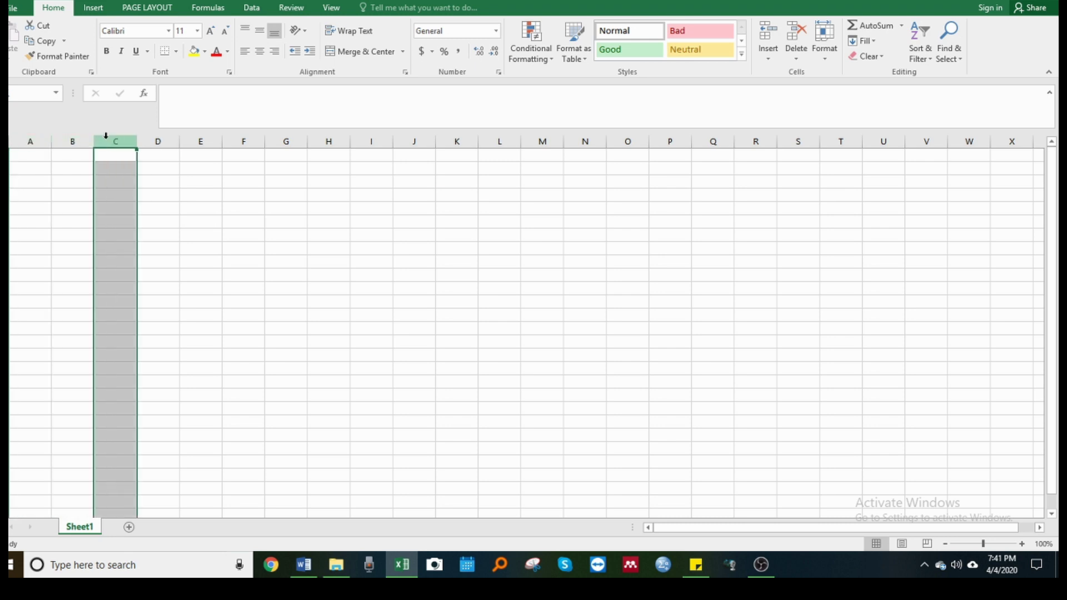
left_click(151, 140)
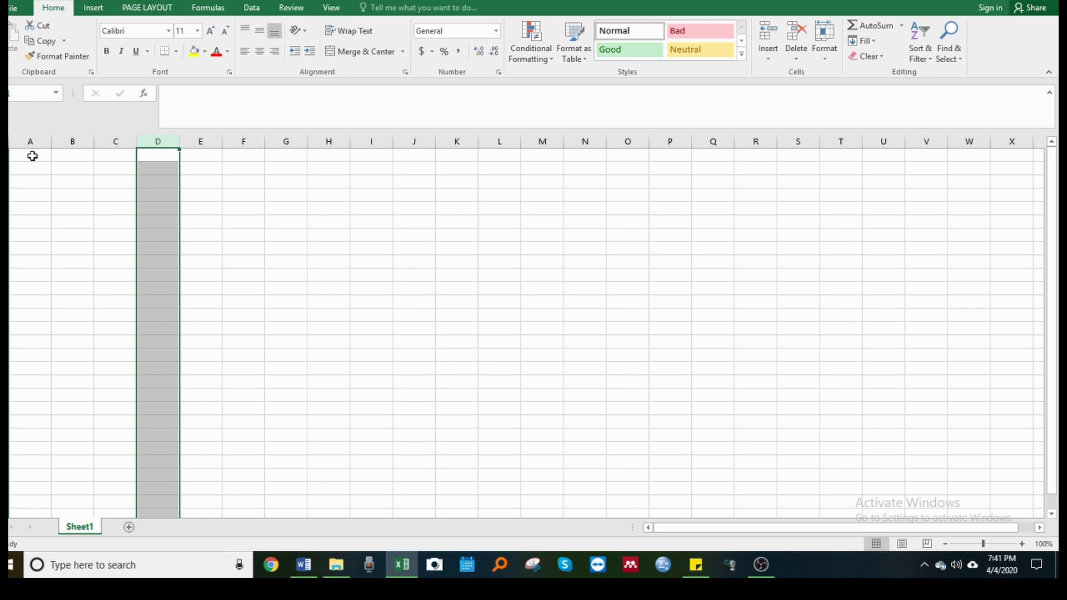
left_click(9, 155)
left_click(9, 168)
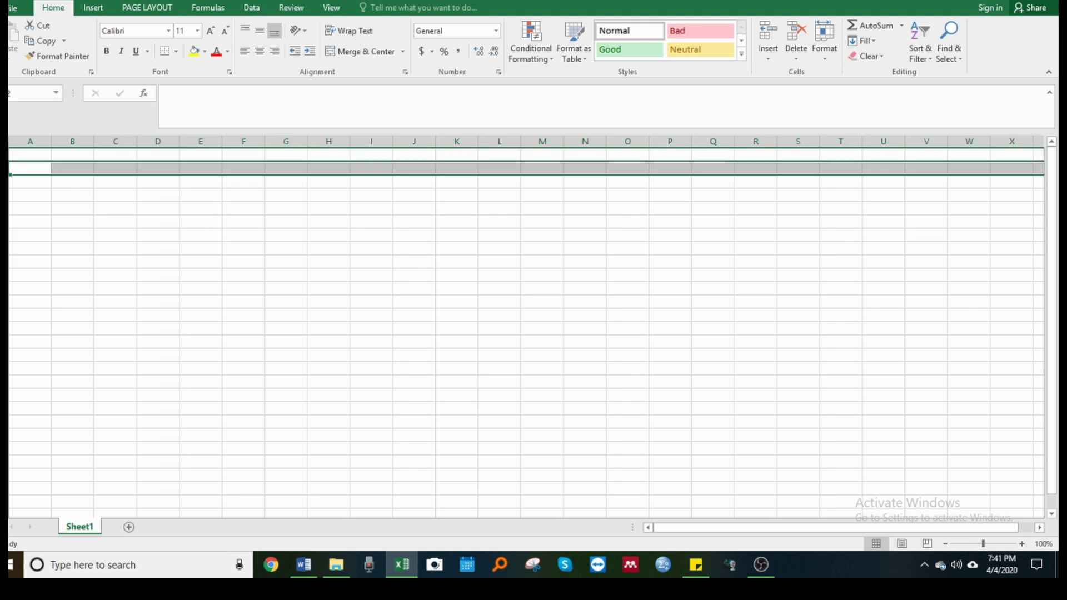
left_click(9, 181)
left_click(9, 195)
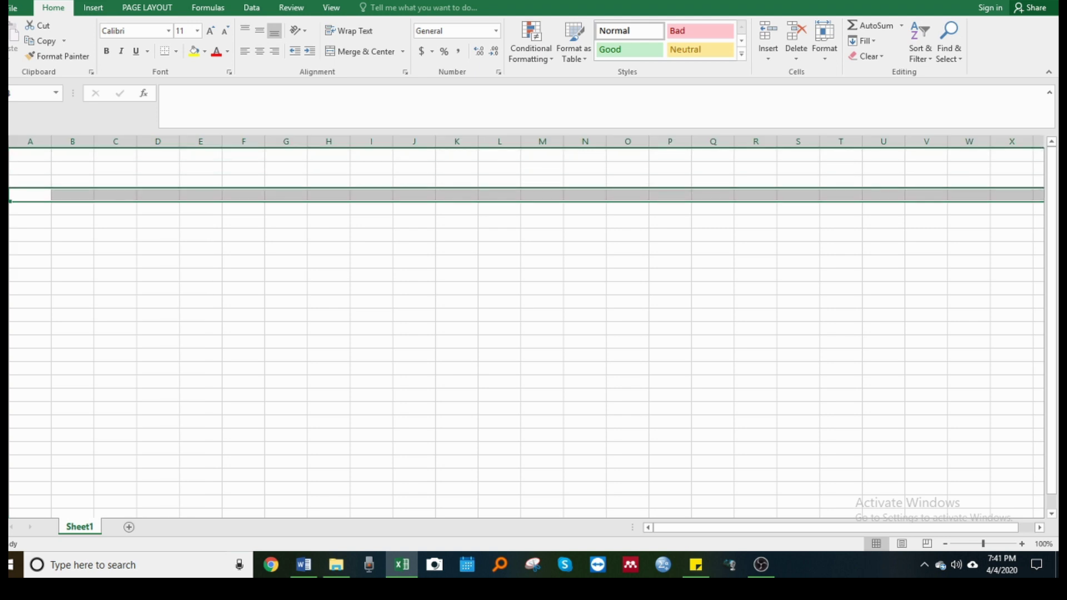
left_click(41, 174)
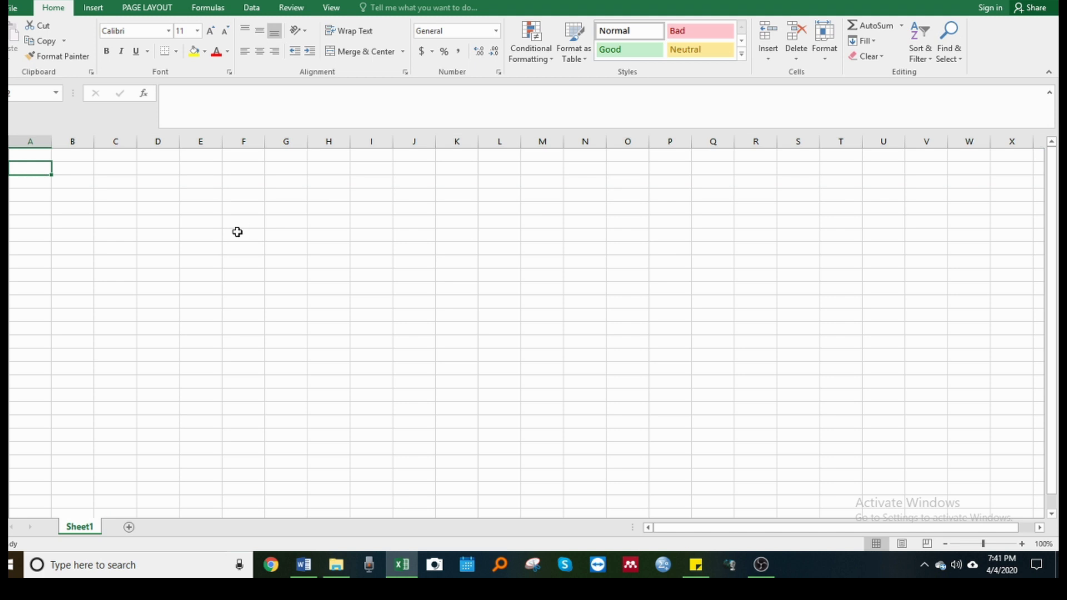
left_click(113, 168)
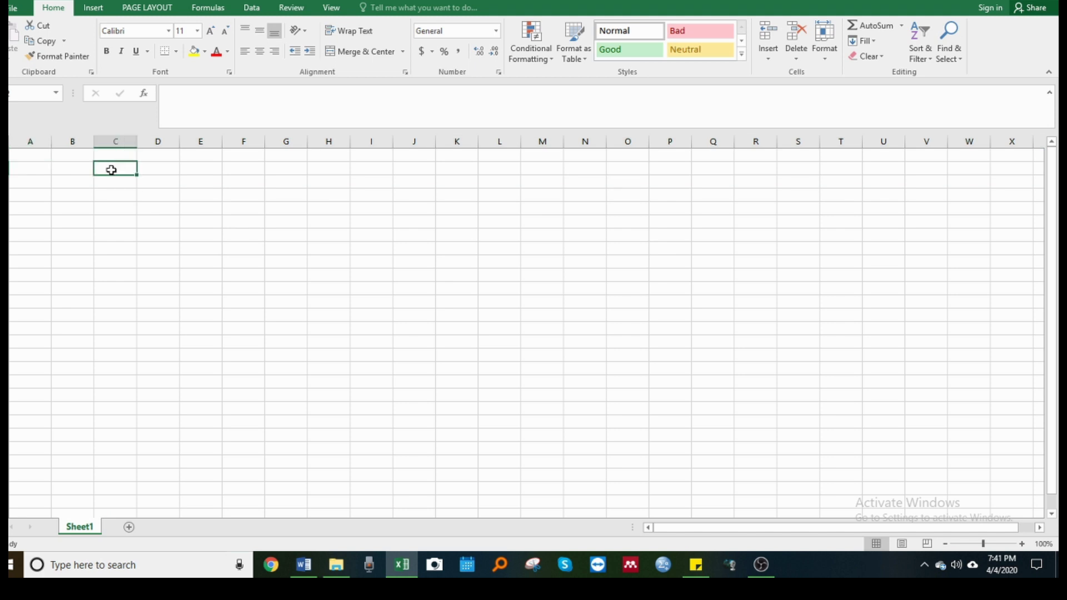
type("ISHURI")
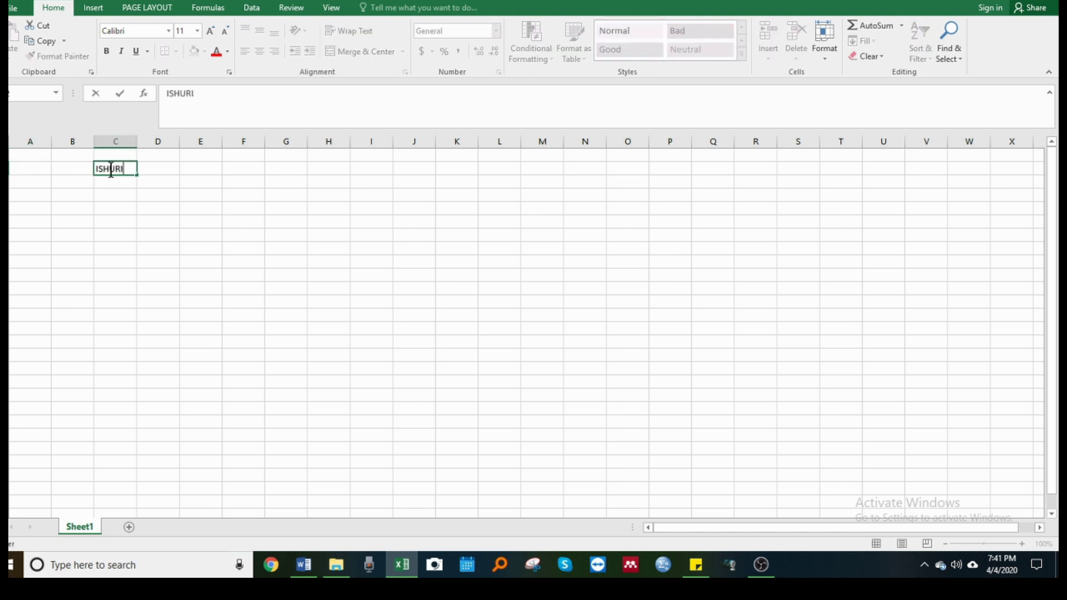
key("Return")
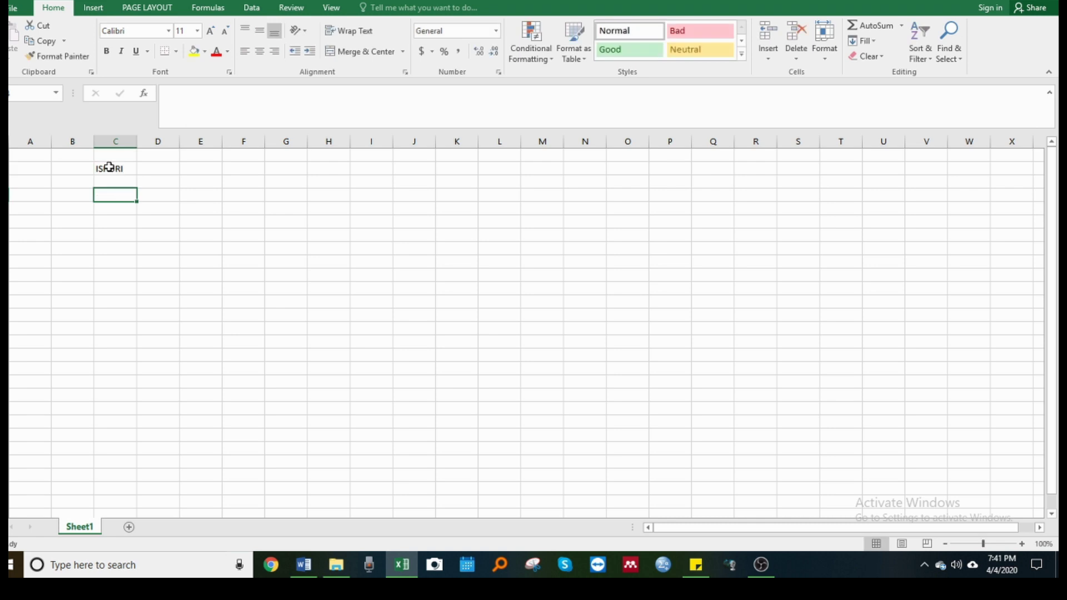
left_click(110, 173)
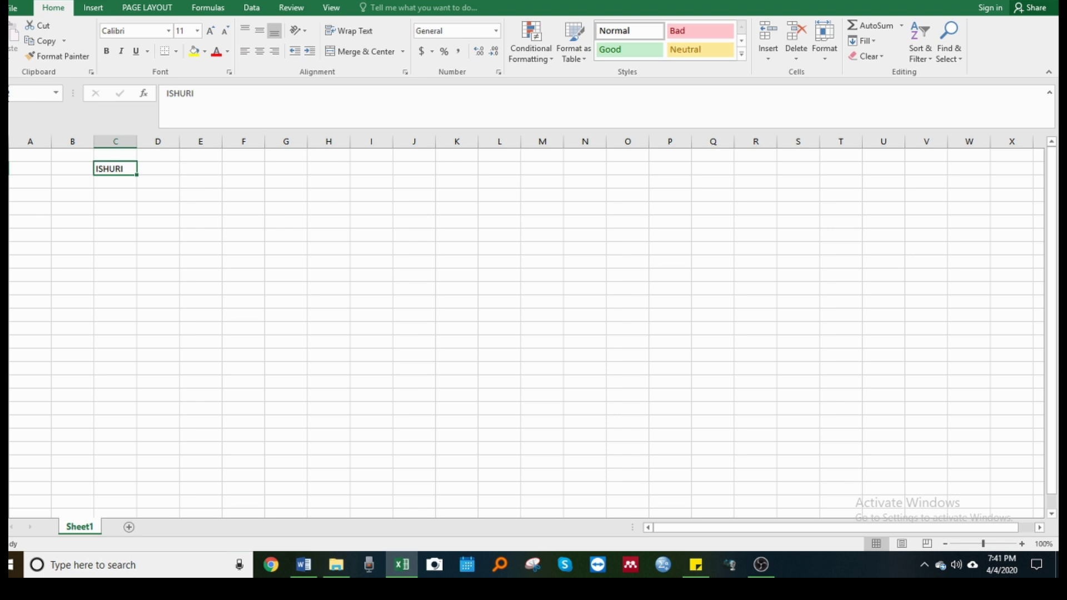
left_click(11, 93)
left_click(108, 209)
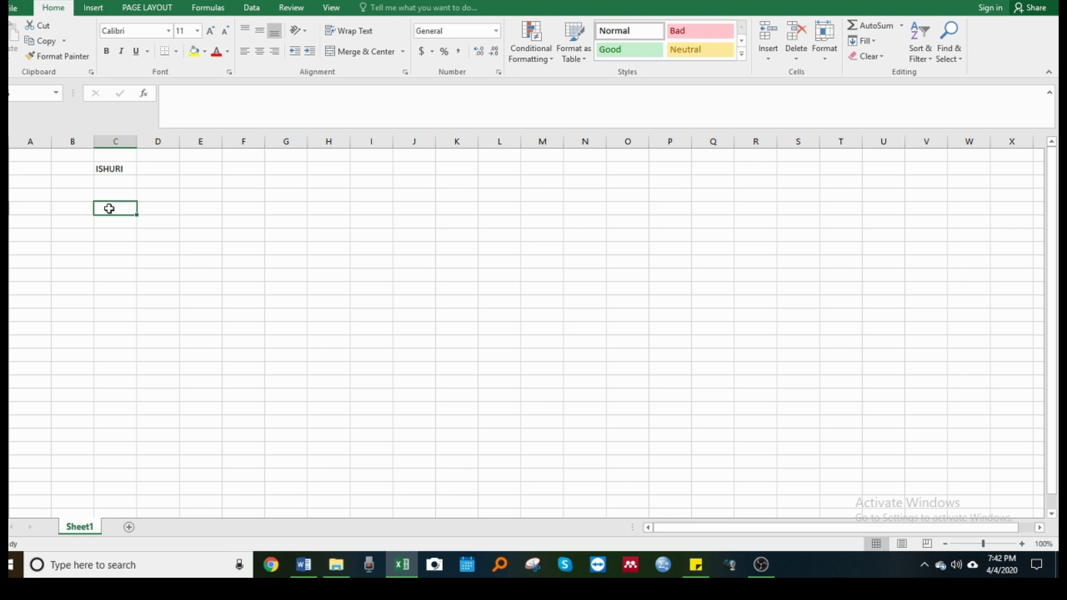
left_click(114, 168)
key("Delete")
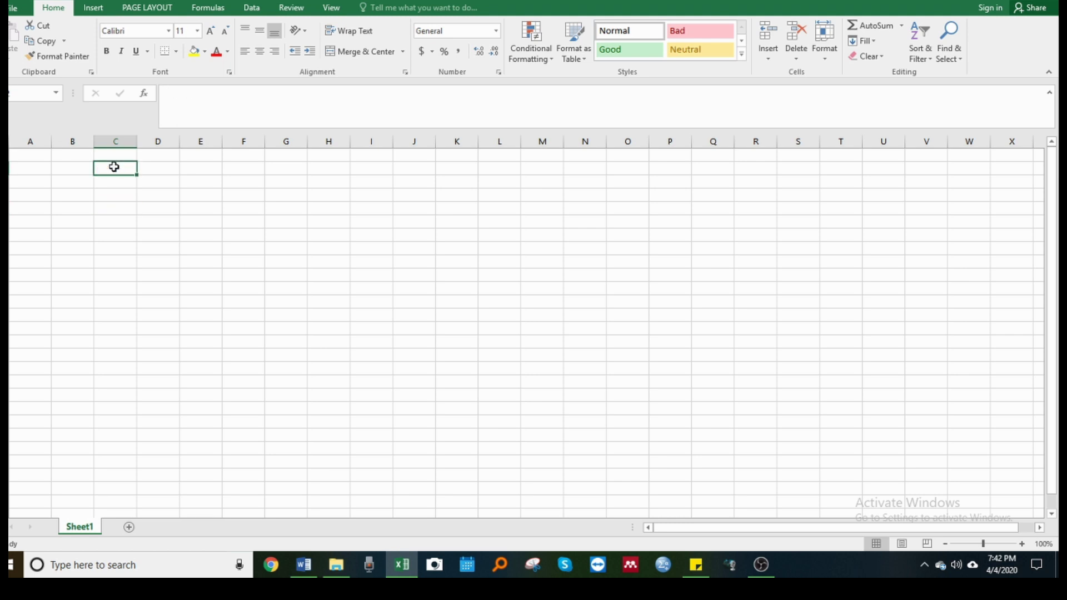
left_click(83, 9)
left_click(50, 9)
left_click(94, 8)
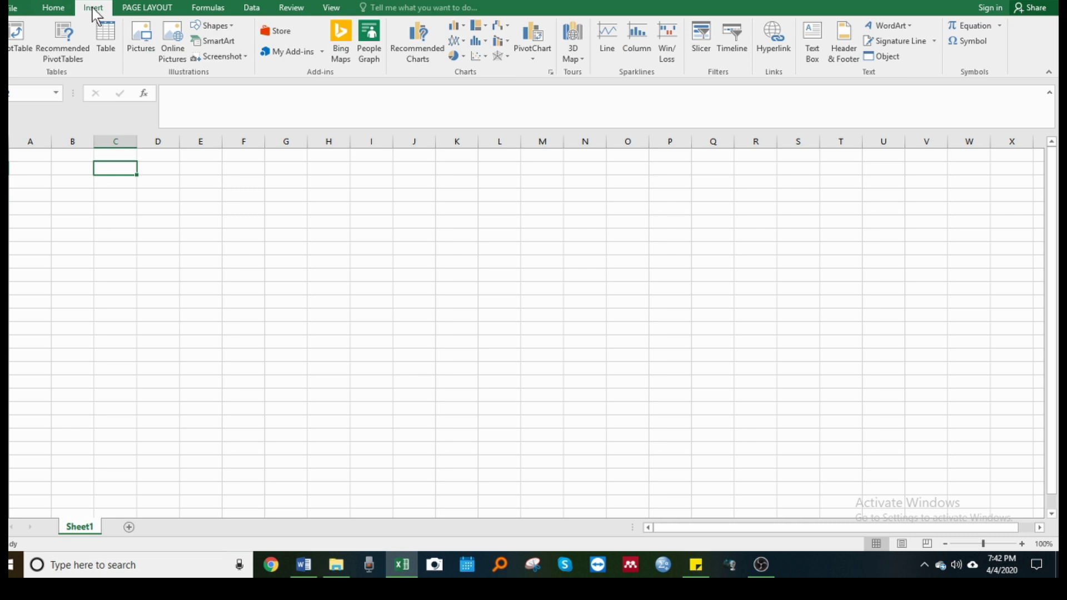
left_click(133, 8)
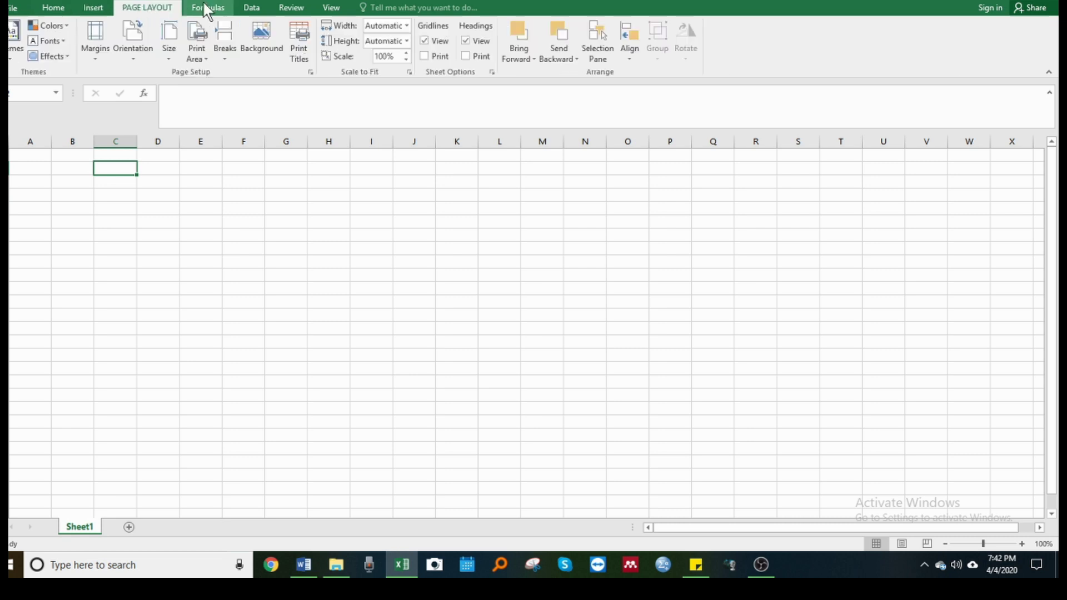
left_click(208, 7)
left_click(260, 7)
left_click(300, 7)
left_click(331, 8)
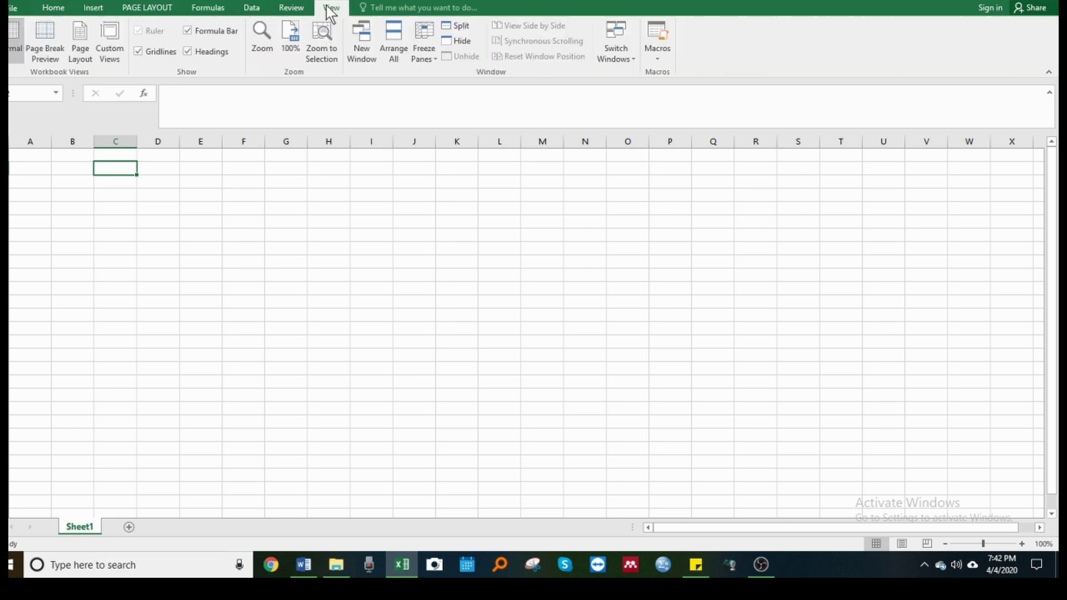
left_click(52, 9)
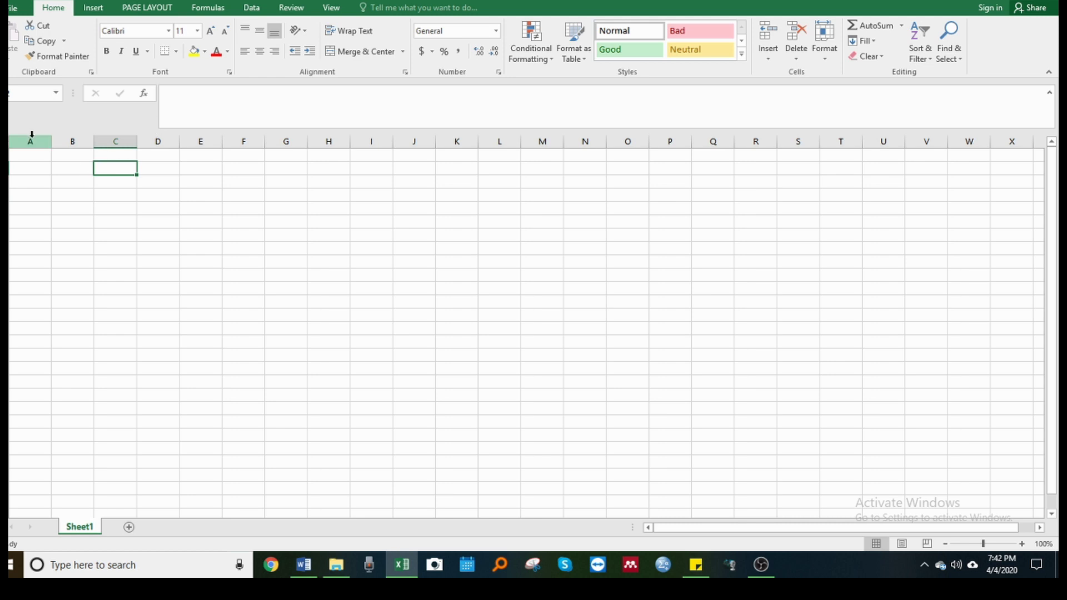
left_click(29, 184)
left_click(145, 186)
left_click(83, 179)
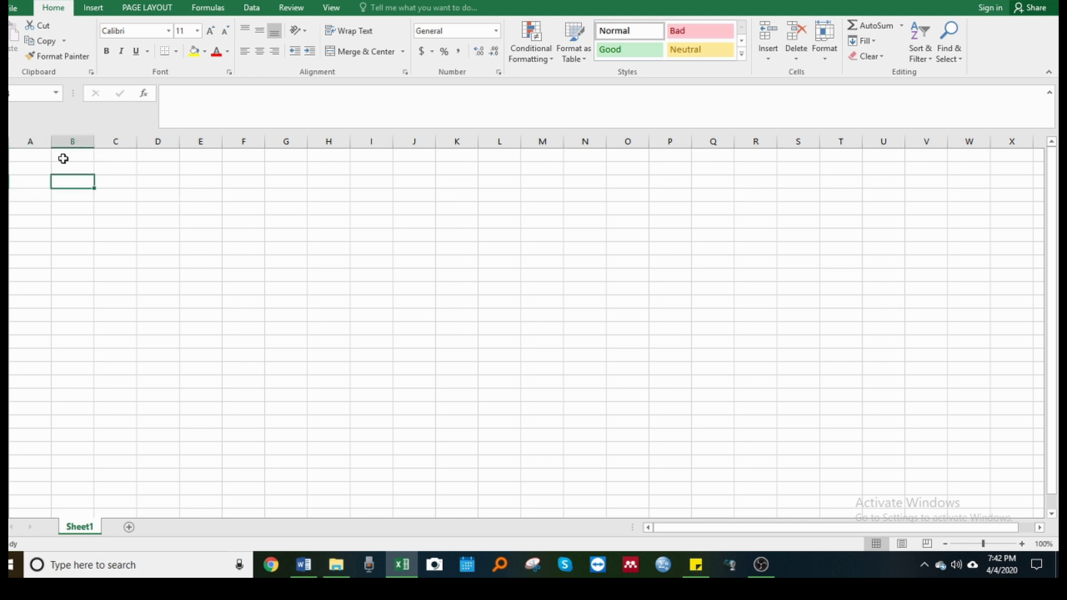
left_click(65, 158)
left_click(123, 167)
left_click(58, 179)
left_click(70, 165)
left_click(112, 166)
left_click(150, 167)
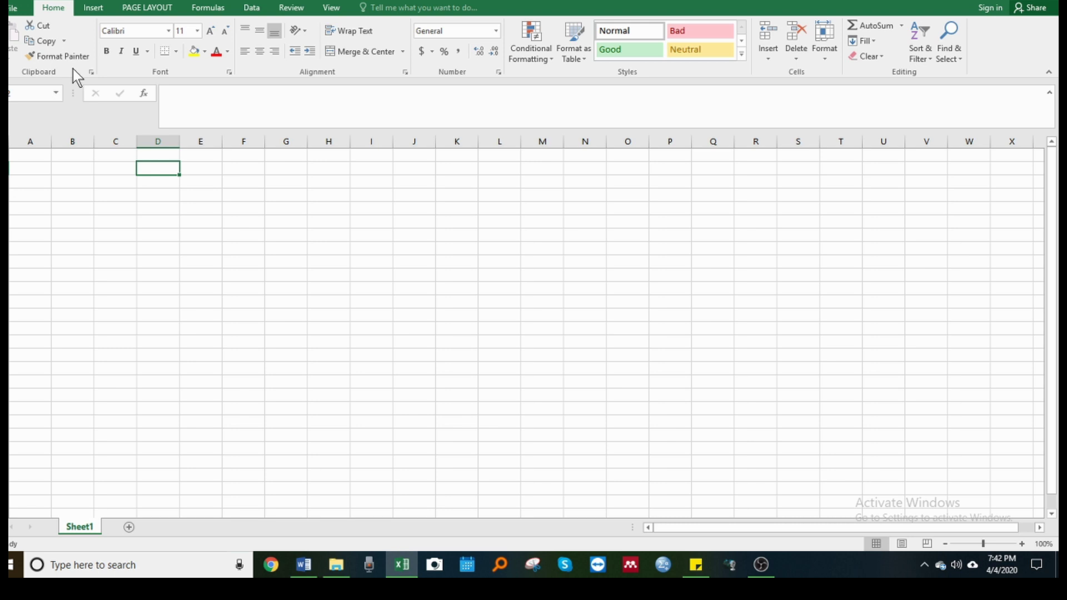
Step: In the File backstage, check the Protect Workbook options, then open the New templates page
left_click(12, 7)
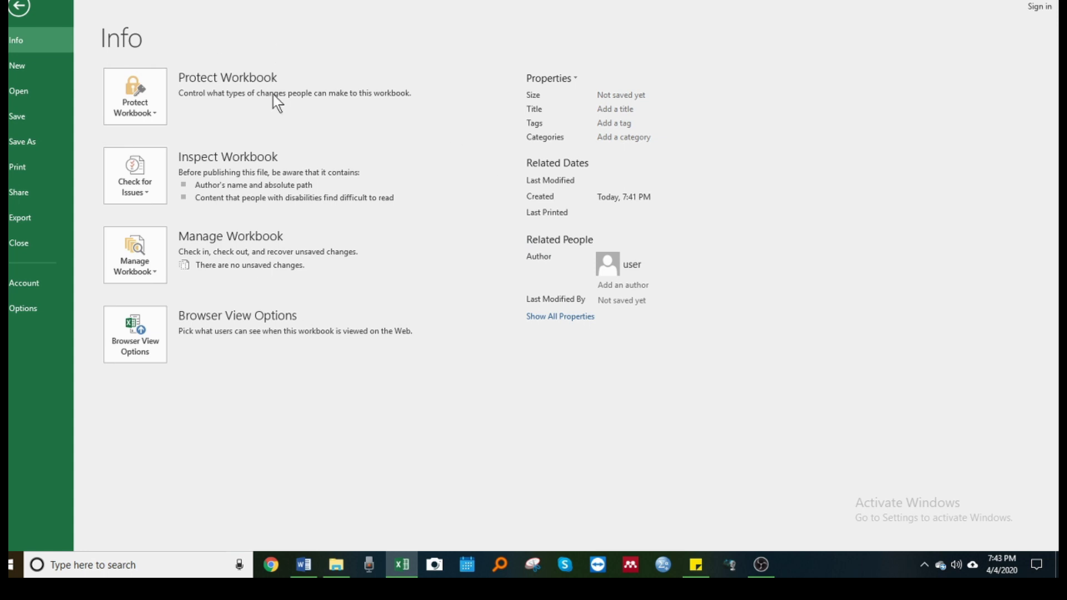
left_click(153, 108)
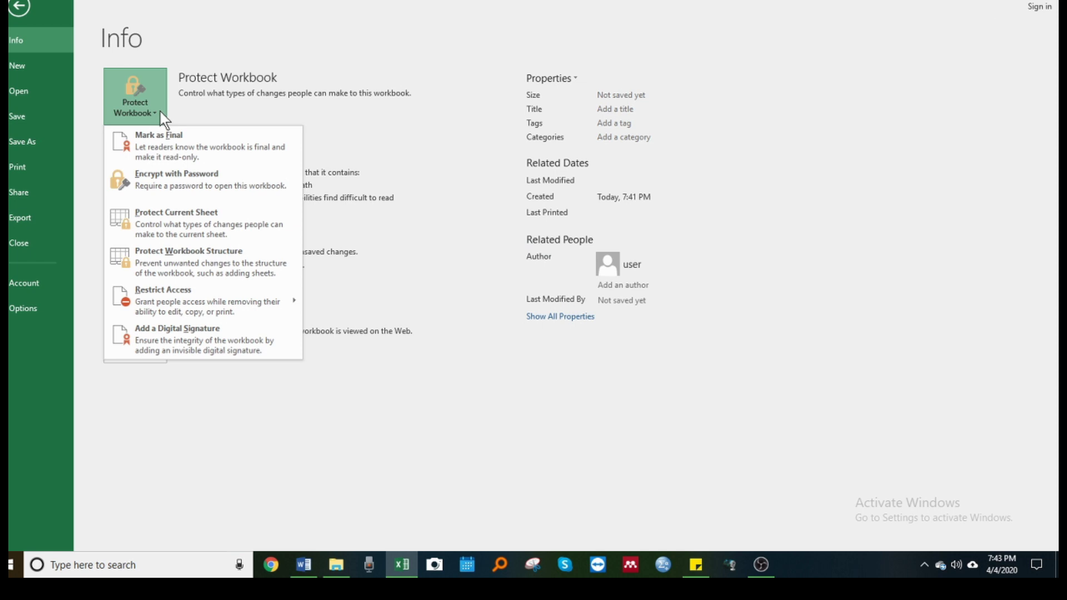
left_click(194, 112)
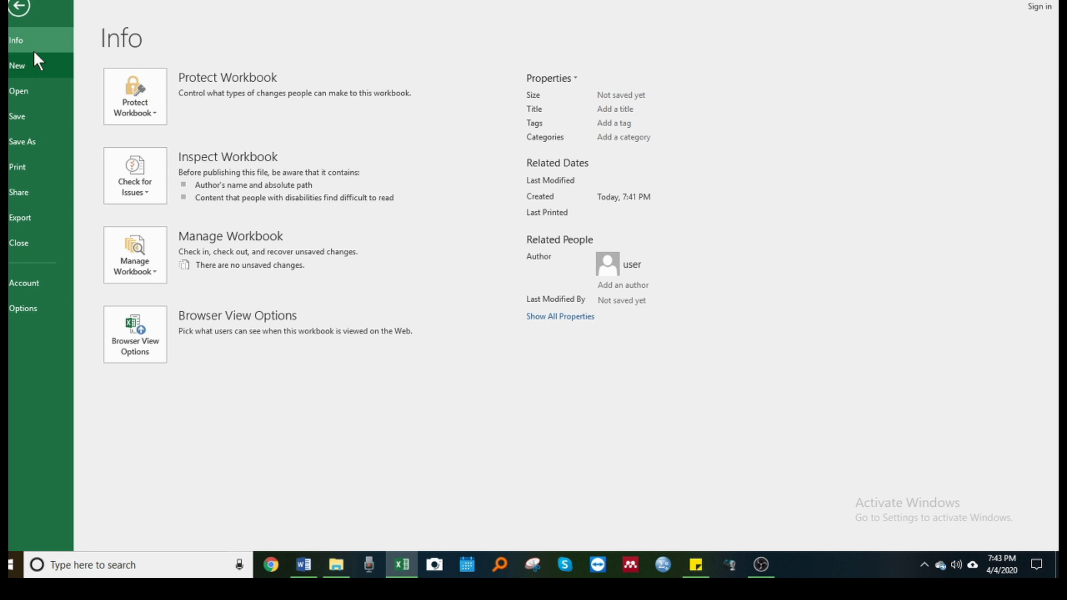
left_click(20, 69)
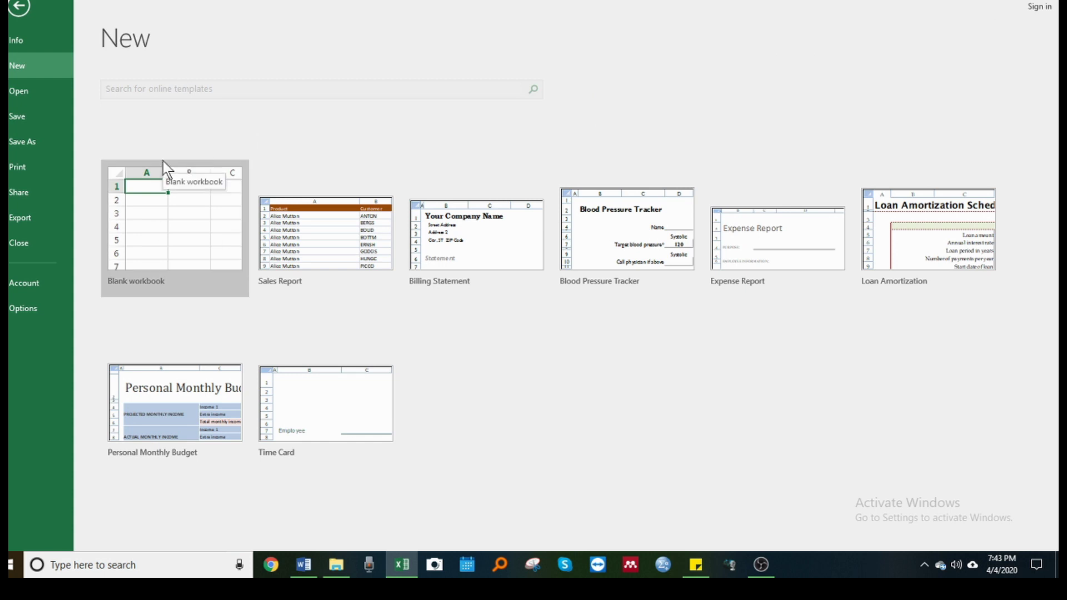
Step: View recently opened workbooks under Open, then go to the Save As page
left_click(21, 98)
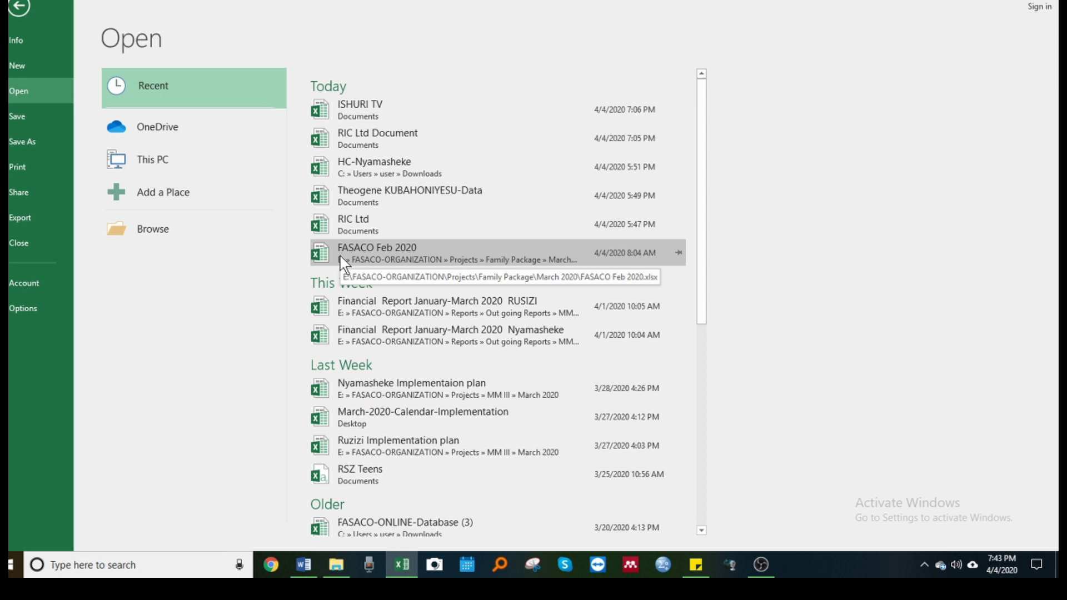
left_click(19, 139)
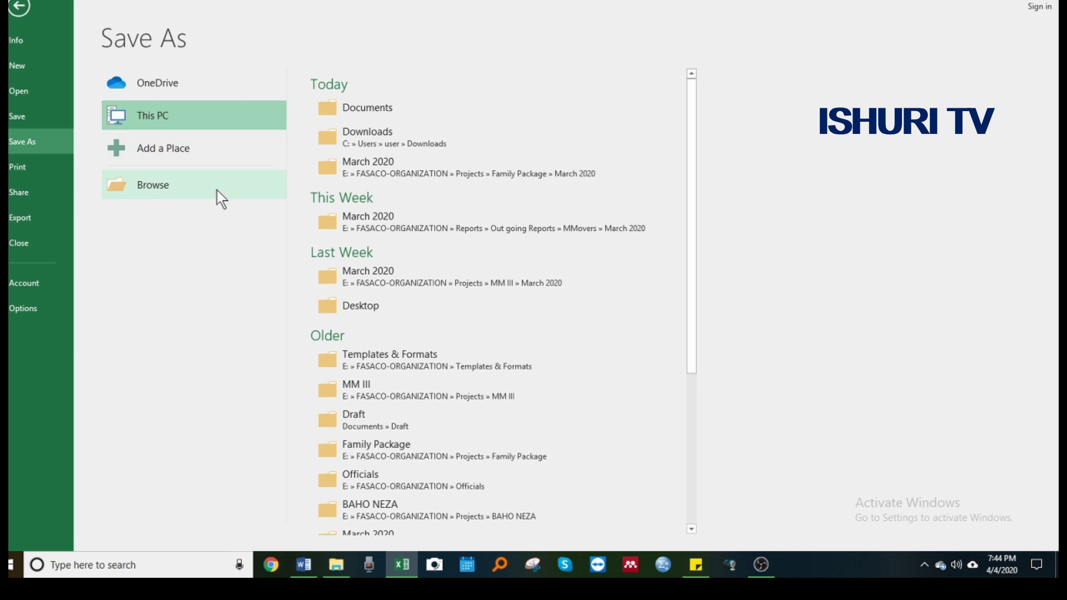
Step: Save the workbook in Documents with the file name 'ISHURI TV New'
left_click(201, 196)
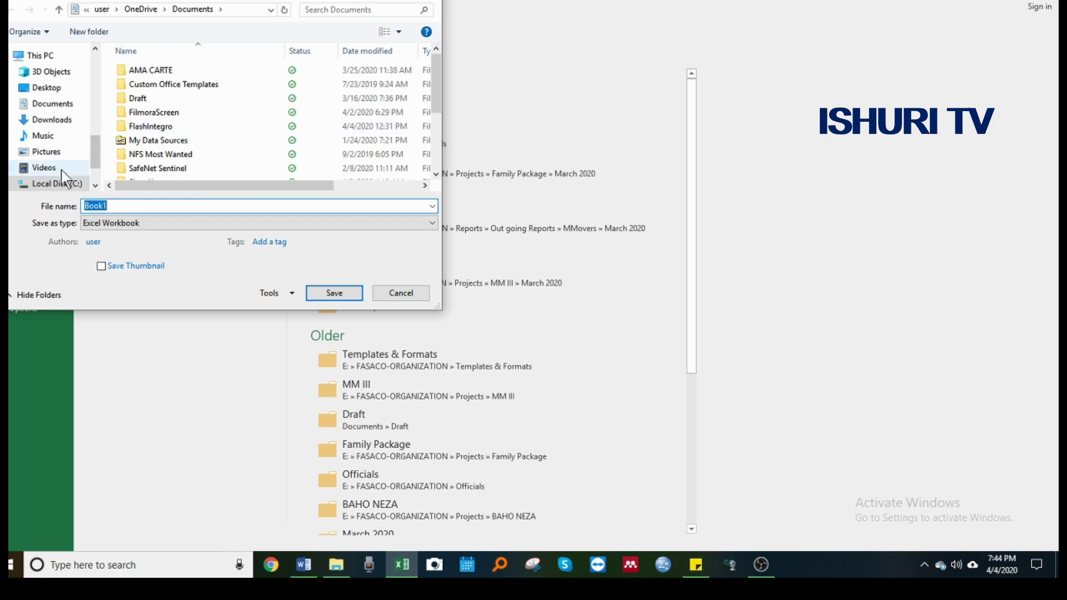
mouse_move(94, 158)
left_mouse_down()
mouse_move(95, 102)
mouse_move(94, 181)
left_mouse_up()
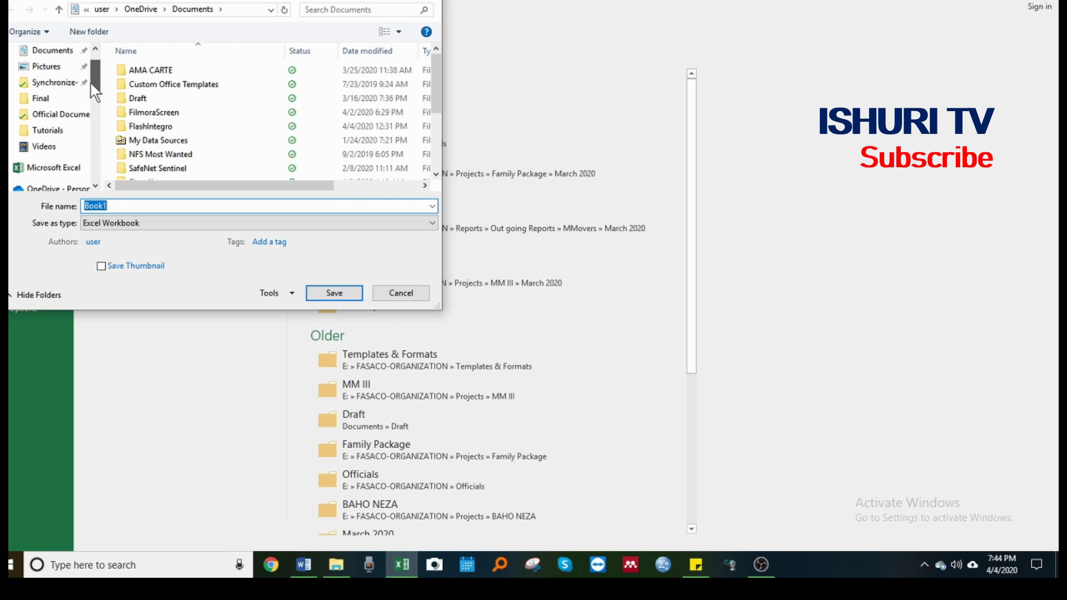
mouse_move(94, 179)
left_mouse_down()
mouse_move(92, 118)
mouse_move(91, 152)
left_mouse_up()
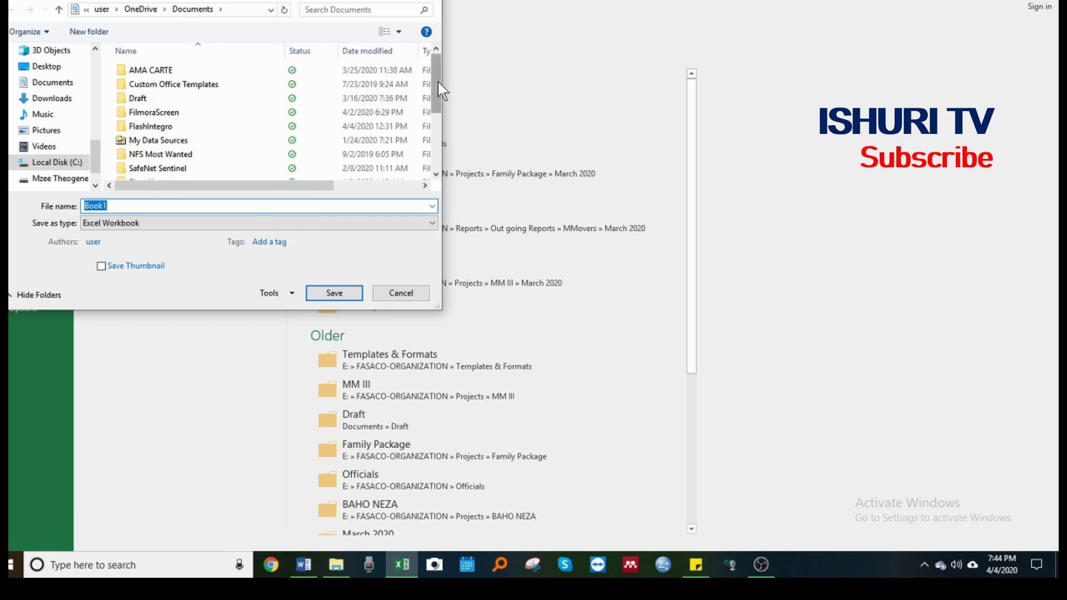
mouse_move(436, 83)
left_mouse_down()
mouse_move(442, 129)
mouse_move(427, 67)
left_mouse_up()
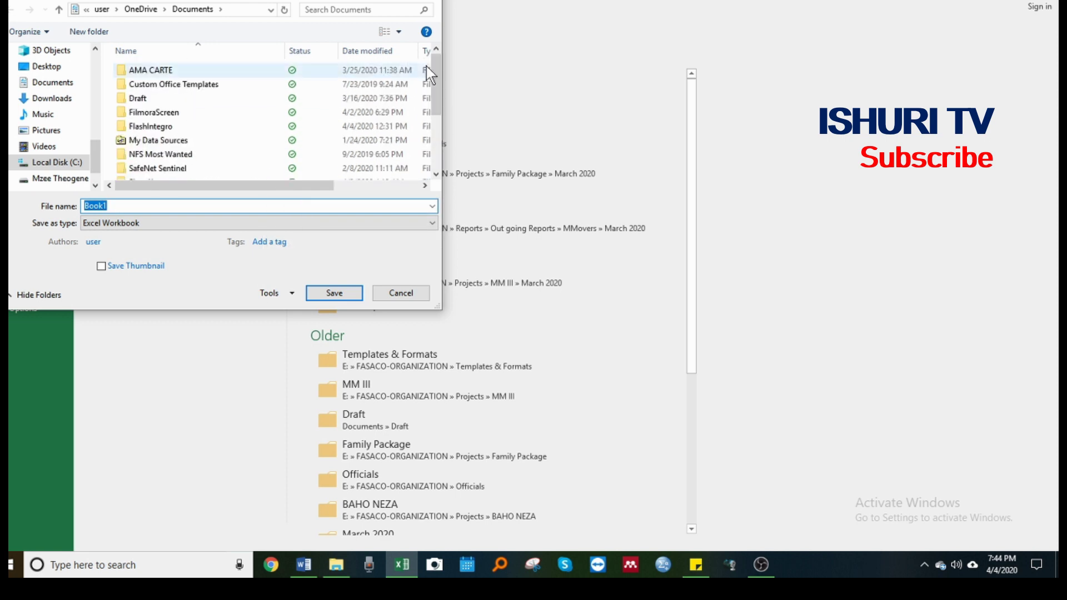
type("I")
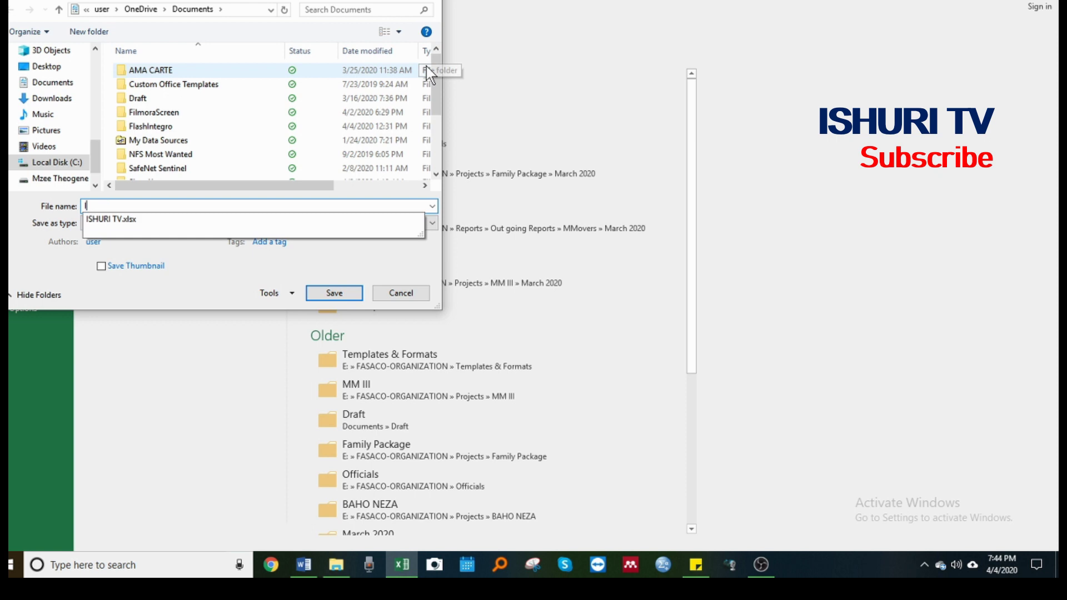
type("SHURI ")
type("TV ")
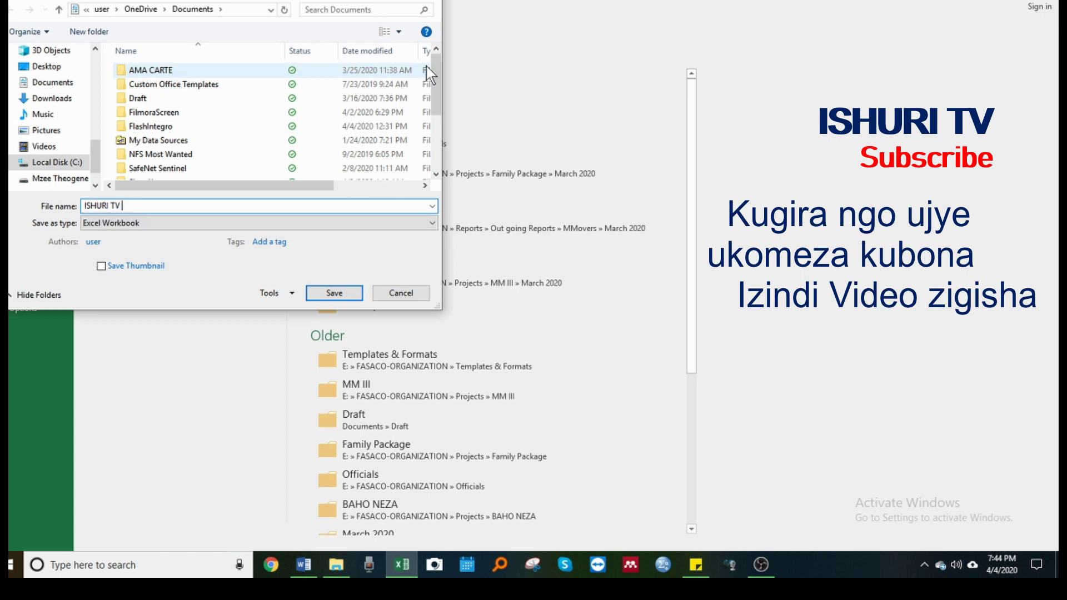
type("New")
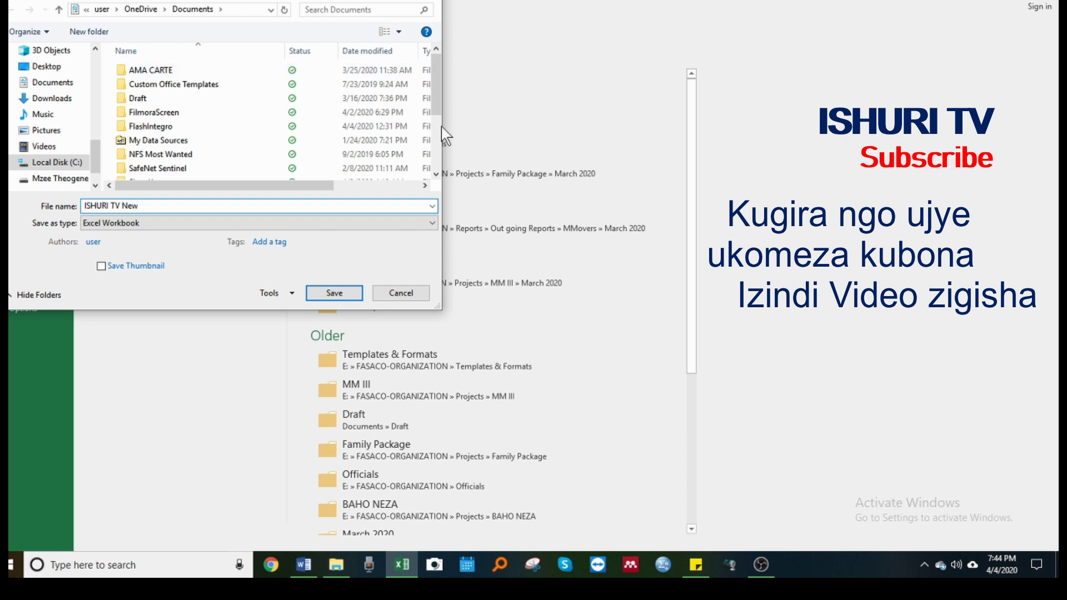
left_click(337, 293)
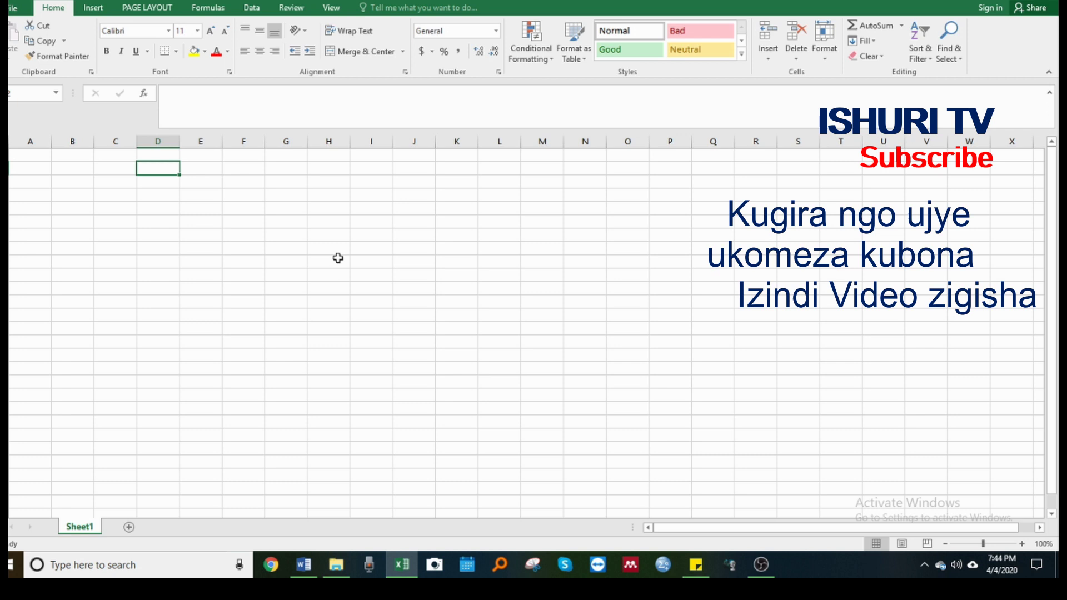
Step: Select cell H6, then Save As the workbook in Documents as 'RIC ISHURI'
left_click(316, 223)
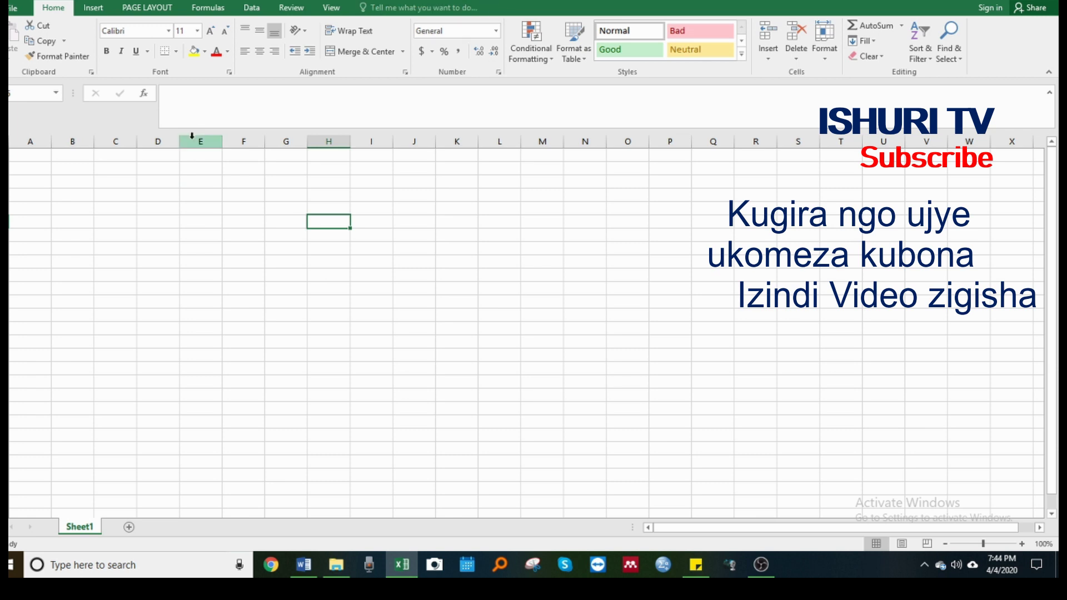
left_click(20, 10)
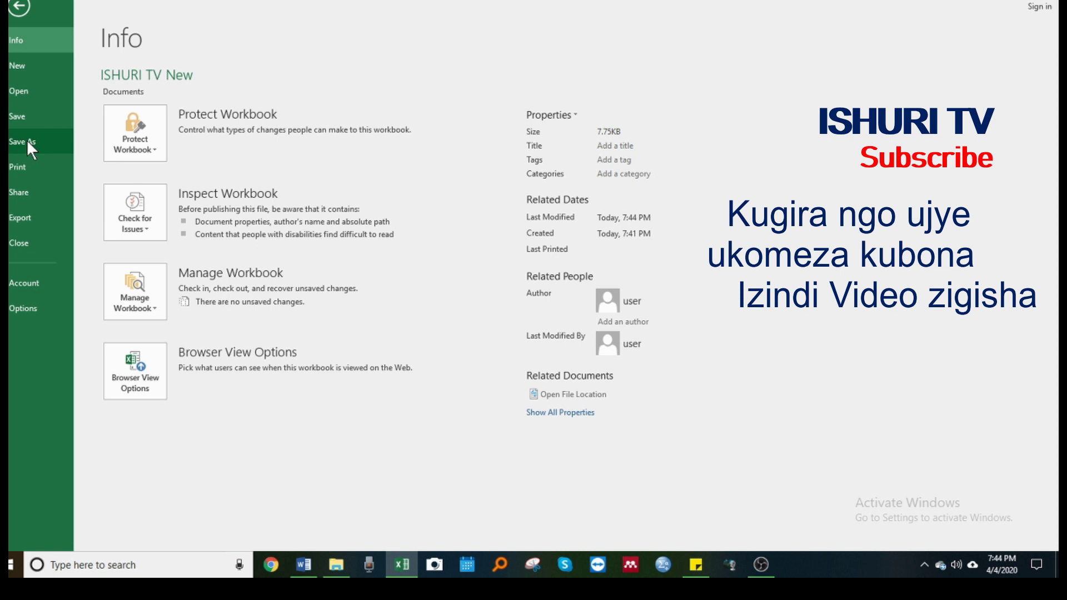
left_click(29, 145)
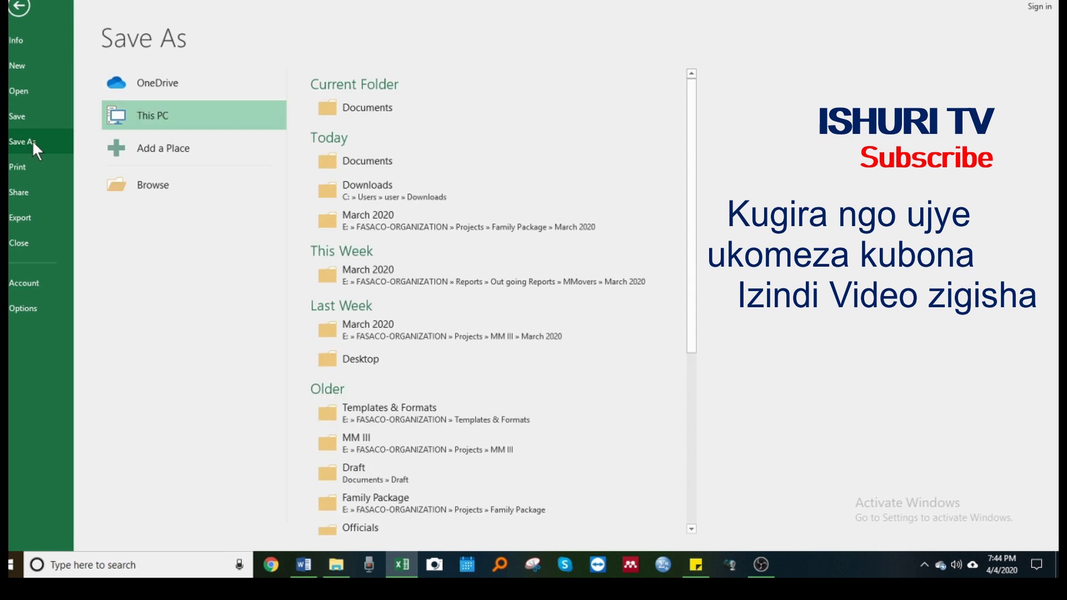
left_click(143, 191)
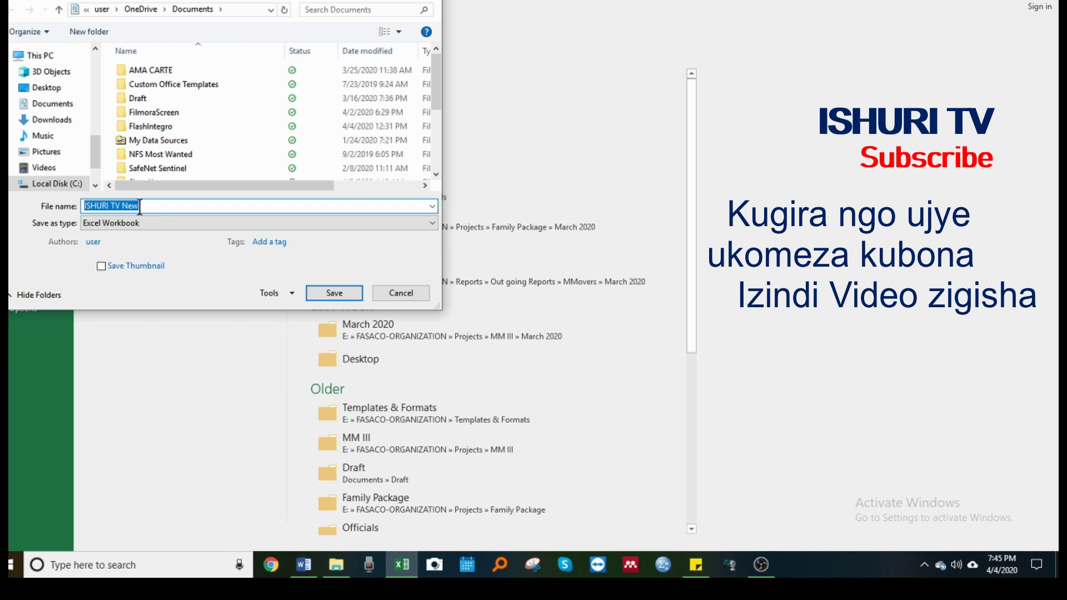
left_click(143, 207)
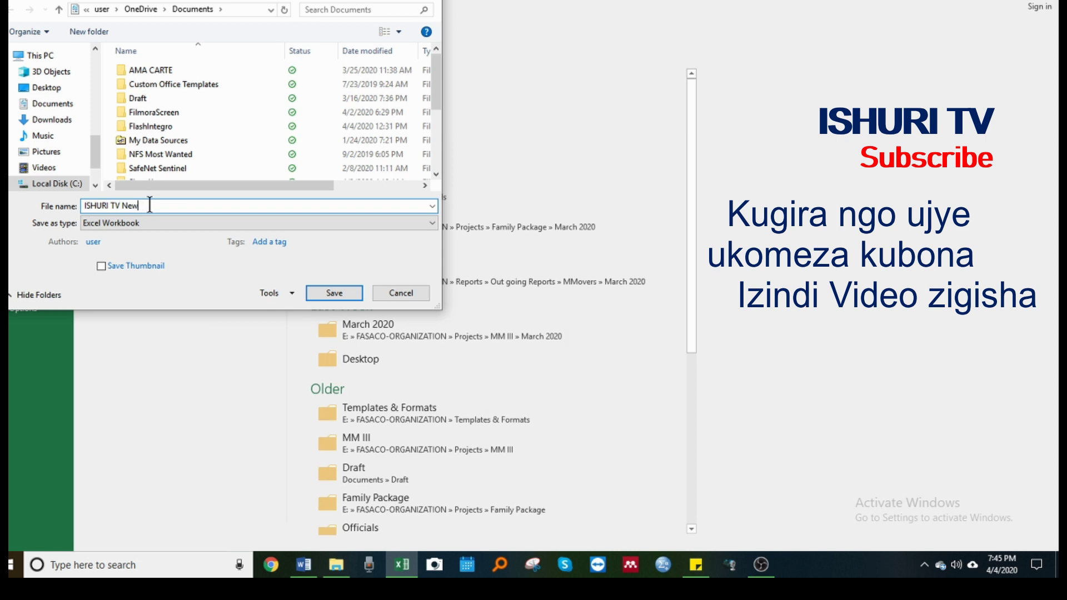
left_click_drag(150, 205, 62, 198)
type("R")
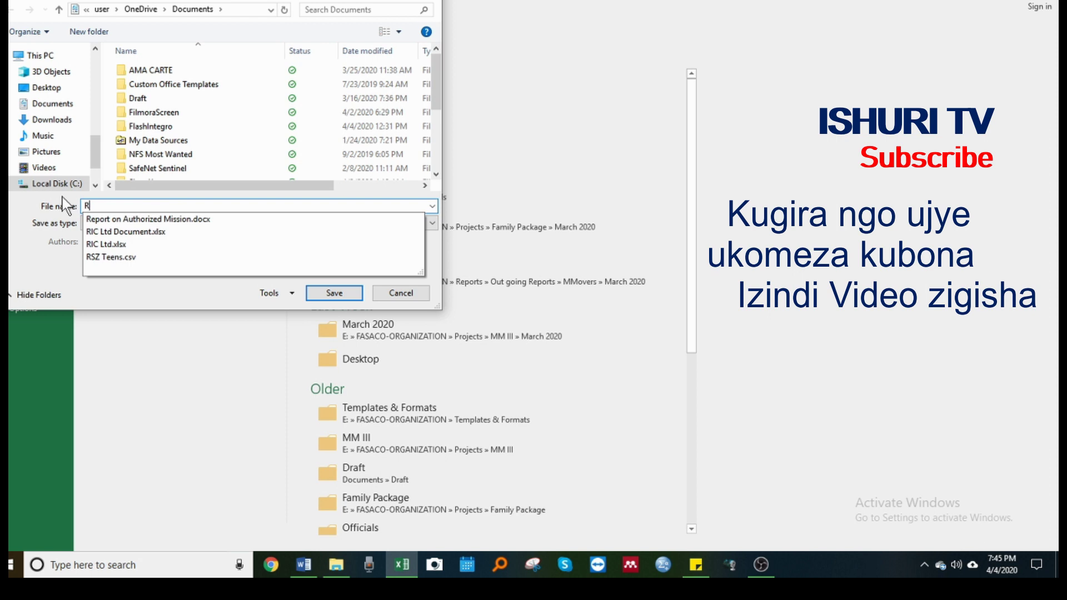
type("IC I")
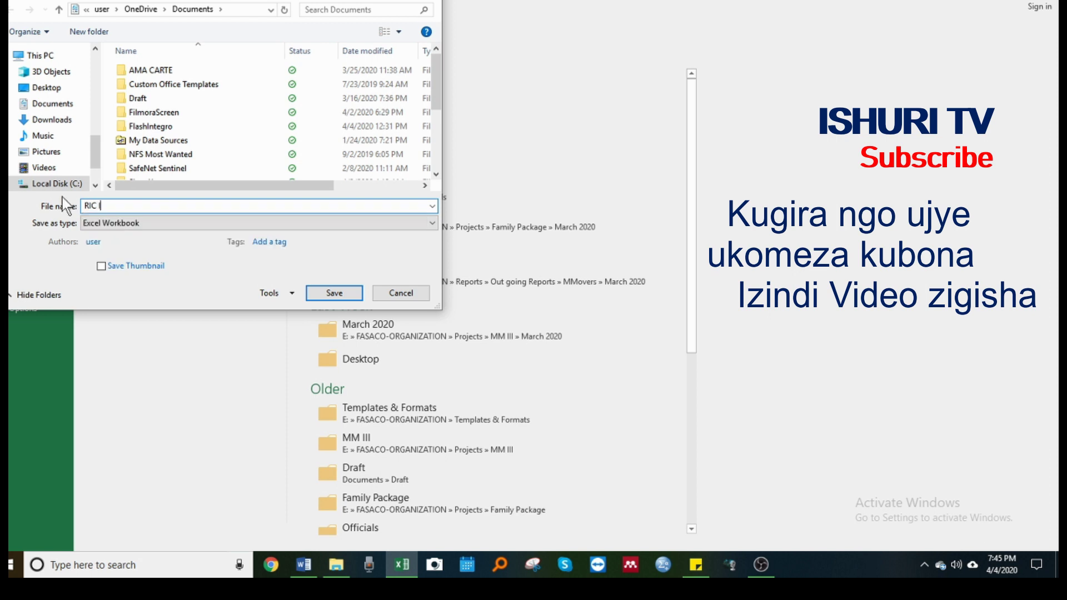
type("SHURI")
left_click(314, 293)
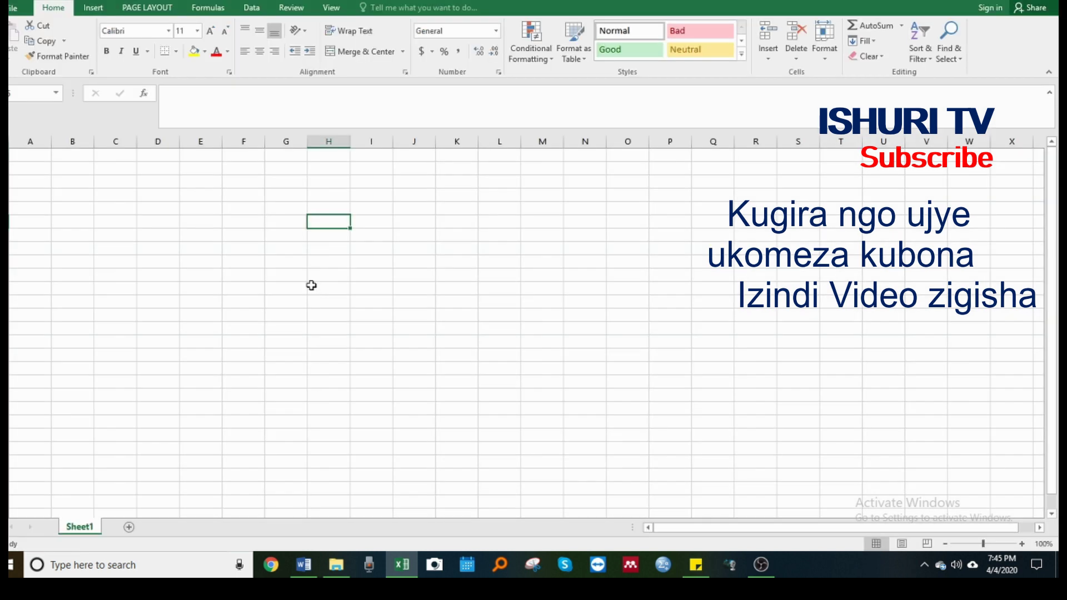
left_click(259, 178)
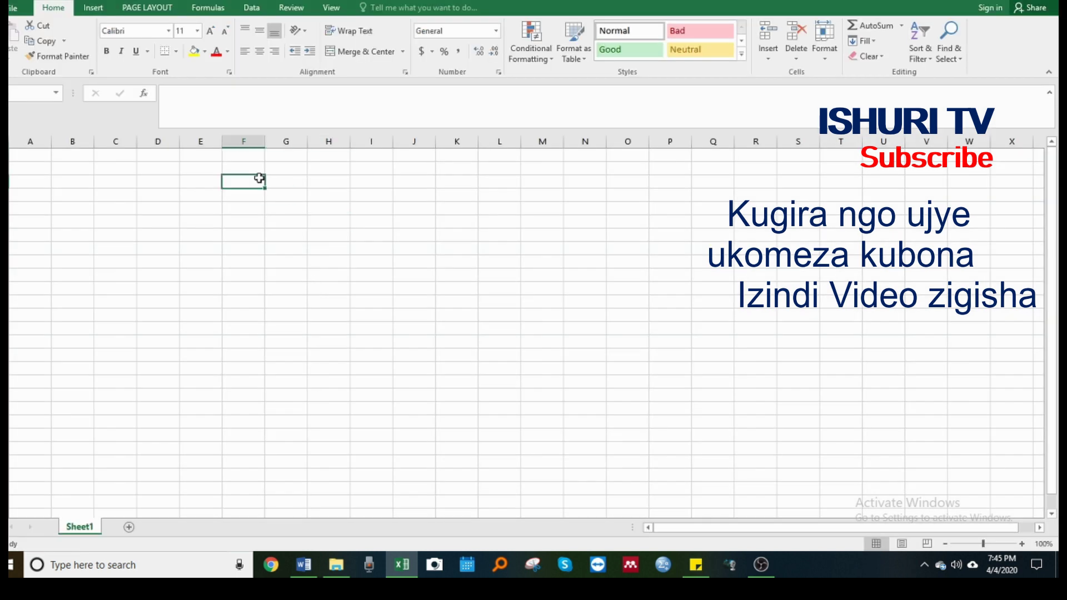
left_click(15, 10)
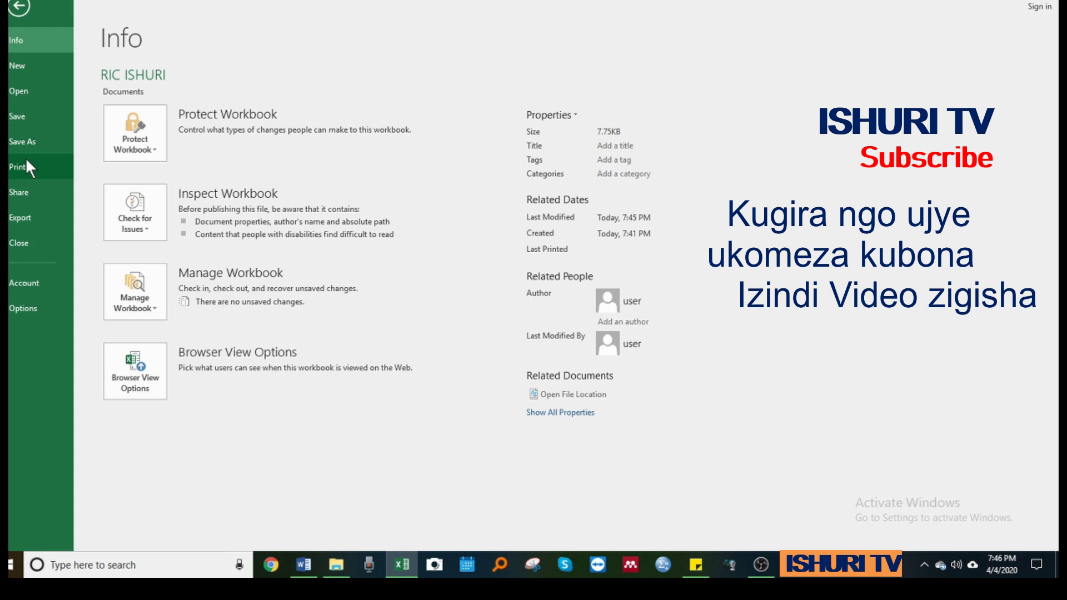
Step: View the Share options, then the Export page for creating a PDF/XPS document
left_click(14, 195)
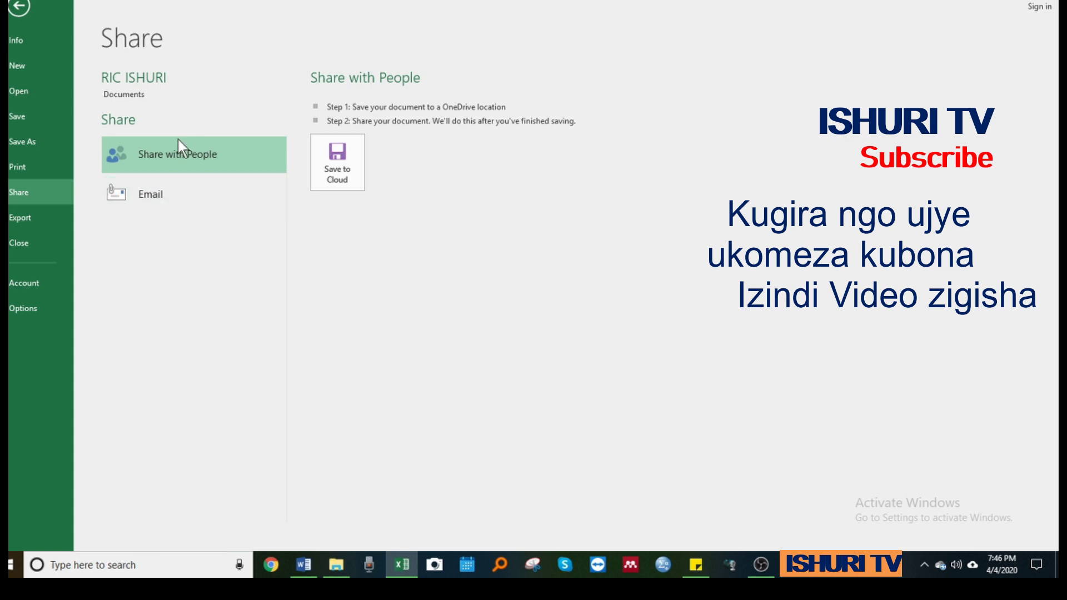
left_click(21, 217)
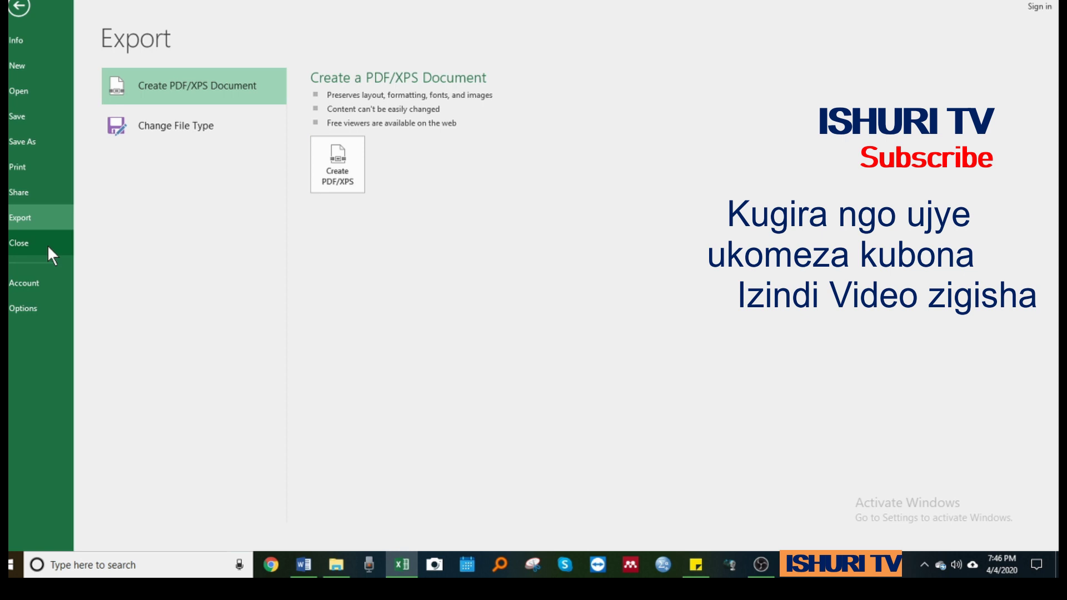
Step: View Account info, open Excel Options, and close it without changes
left_click(32, 278)
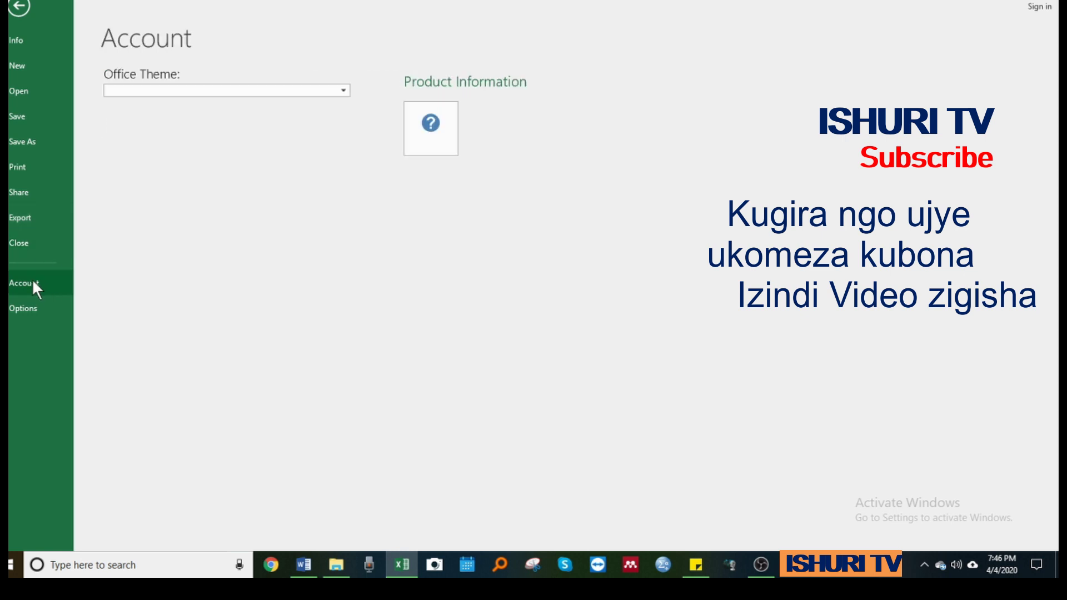
left_click(18, 309)
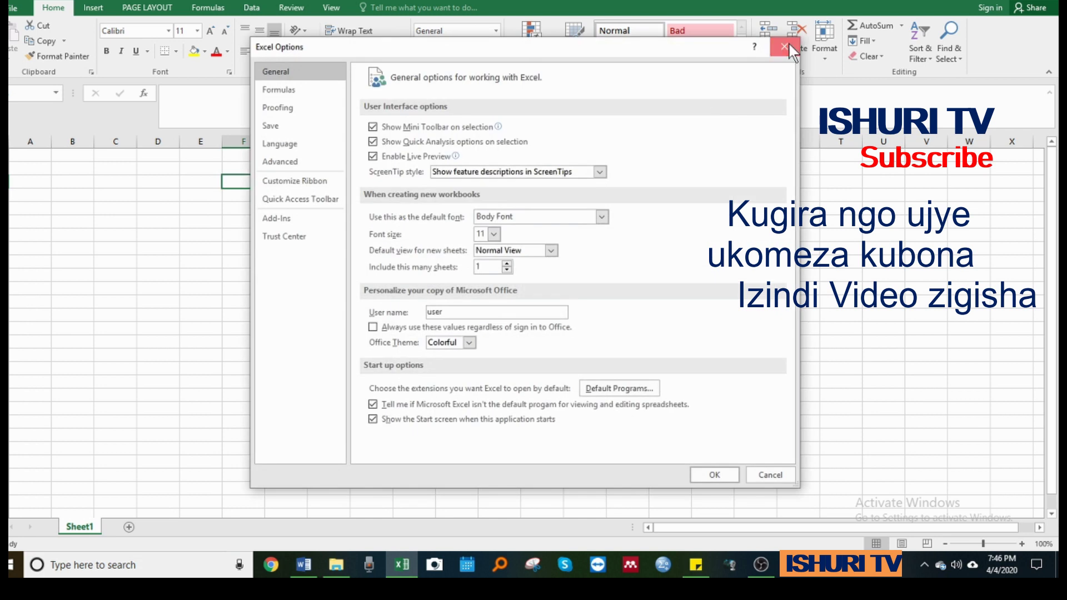
left_click(784, 46)
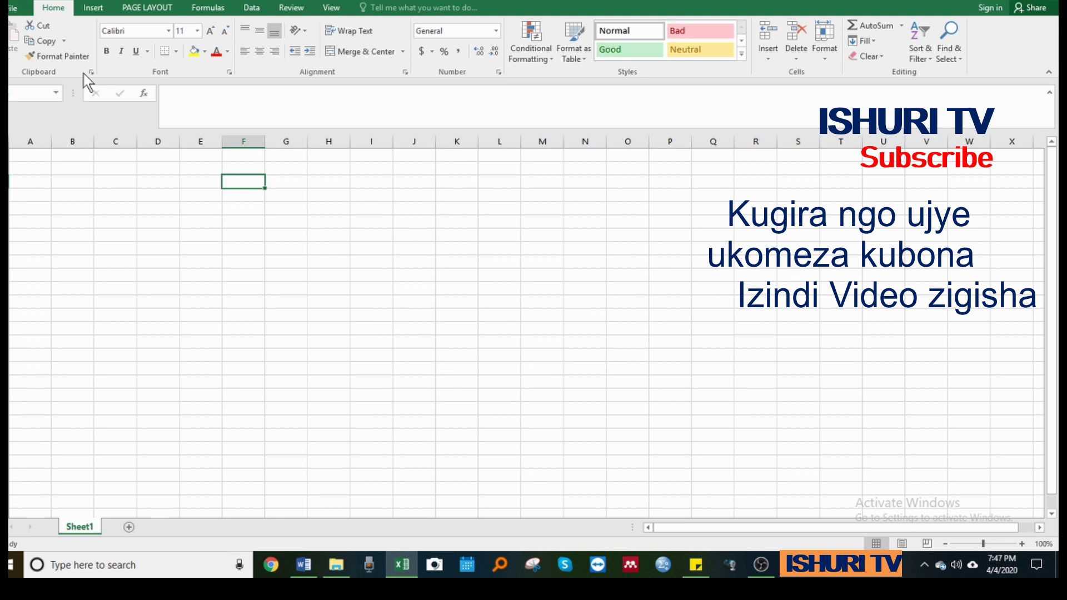
left_click(161, 220)
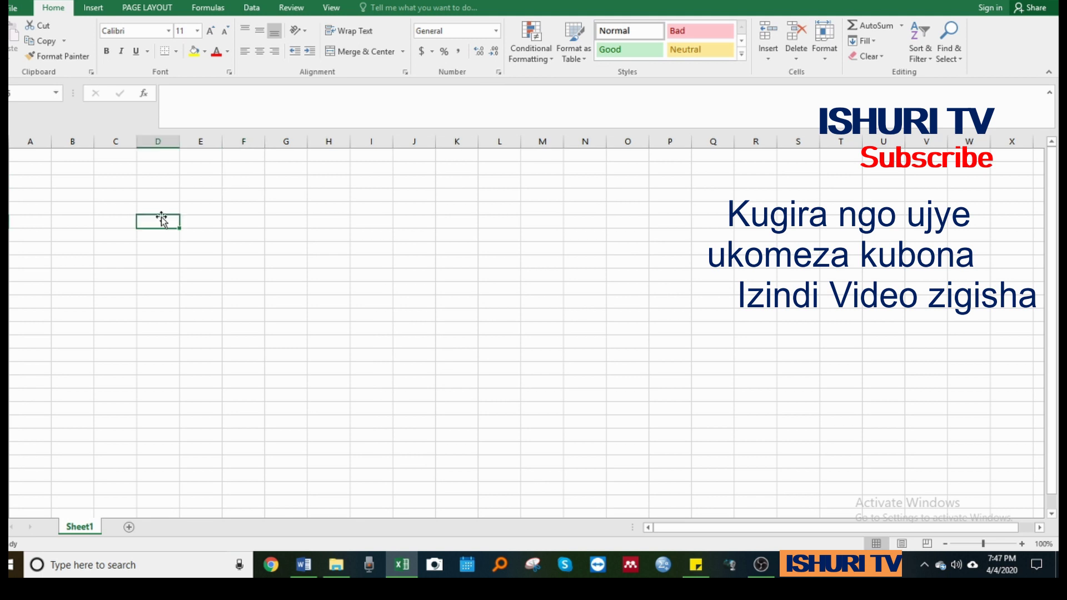
key("Up")
key("Up")
key("Up")
key("Up")
key("Left")
key("Left")
key("Left")
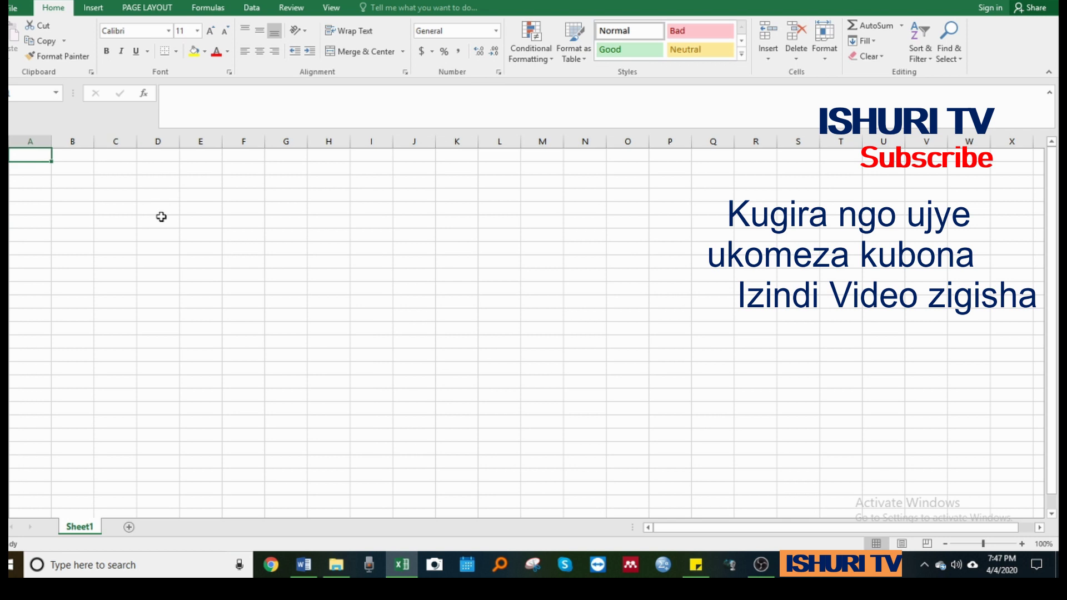
key("Down")
key("Down")
left_click(78, 172)
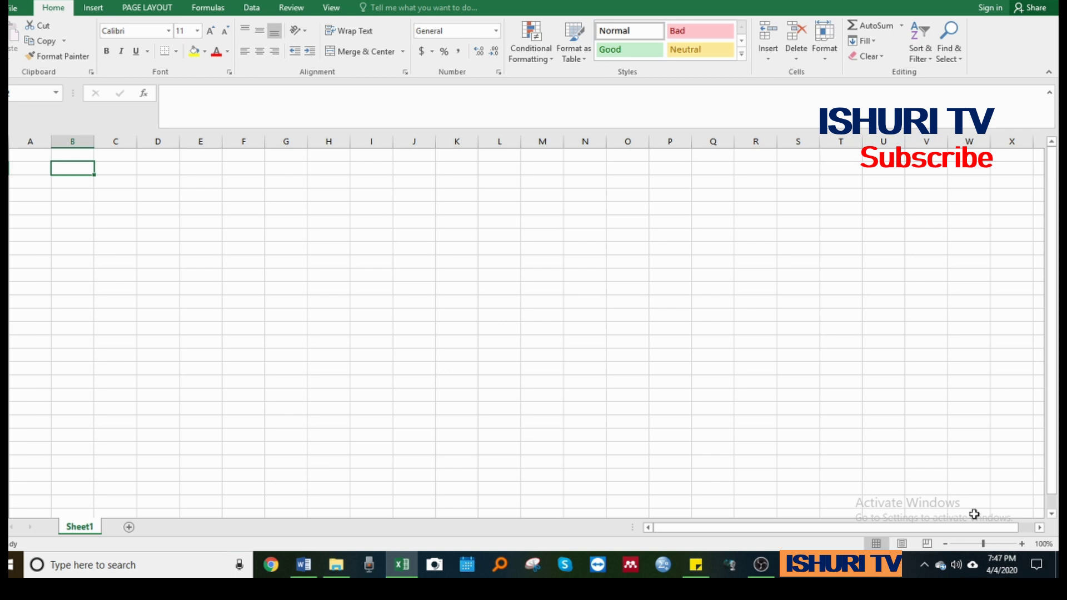
Step: Zoom the sheet in six steps, enter a sample first name in B2, and reselect B2
left_click(1021, 542)
left_click(1020, 542)
left_click(1021, 543)
left_click(1020, 543)
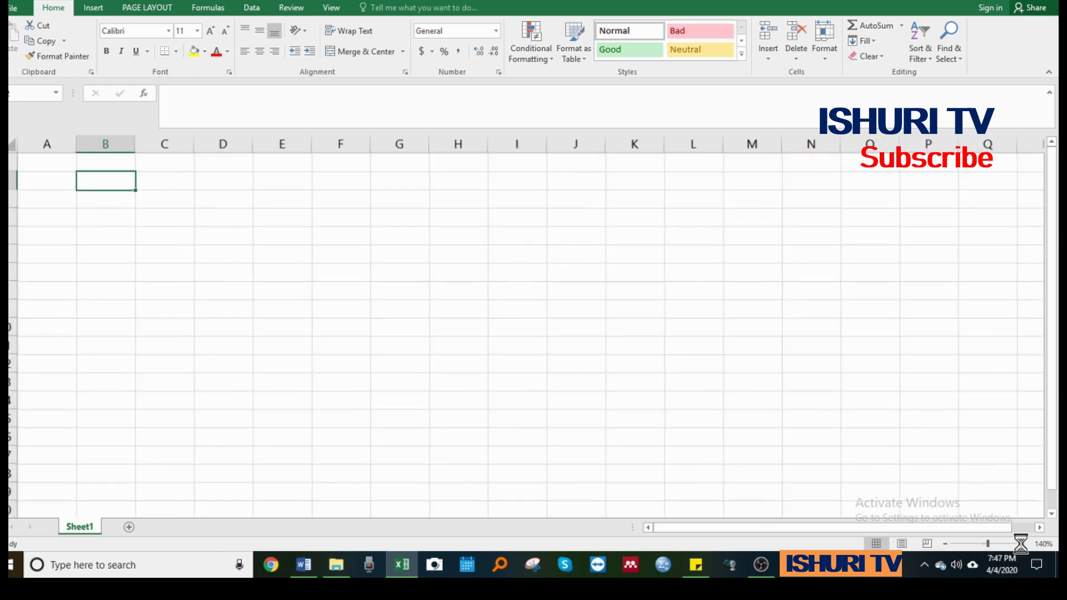
left_click(1020, 543)
left_click(1020, 542)
left_click(1020, 542)
left_click(1020, 542)
left_click(1020, 543)
left_click(1020, 542)
left_click(1021, 543)
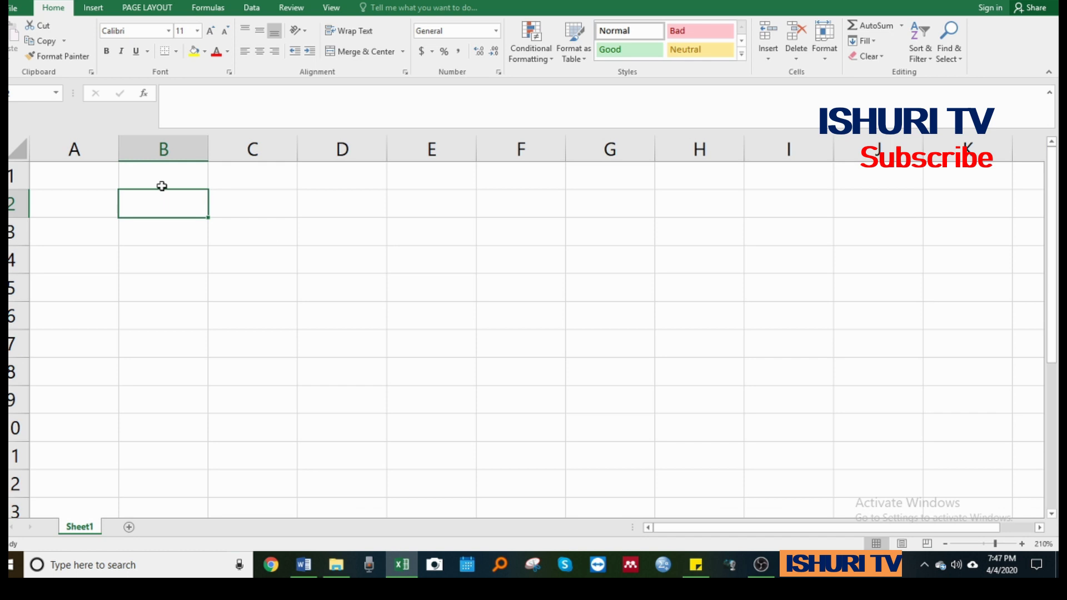
type("T")
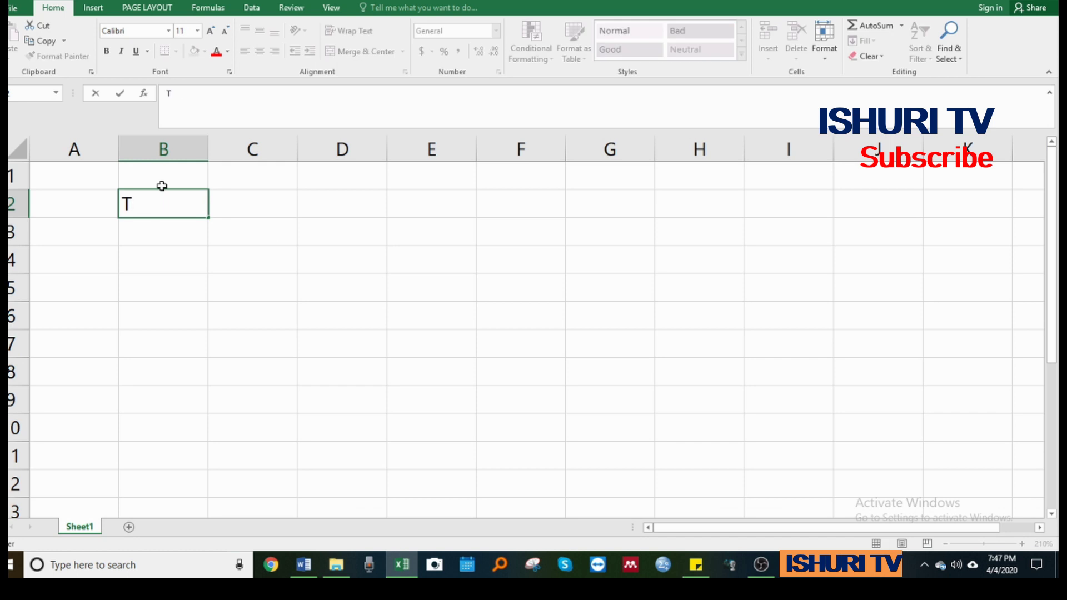
type("heo")
key("Return")
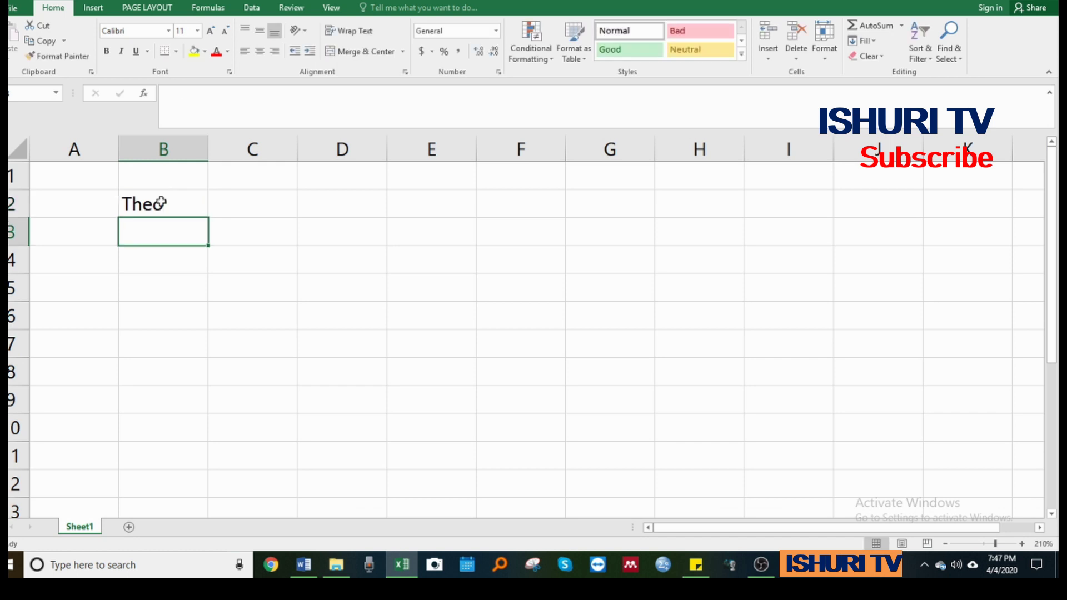
left_click(135, 205)
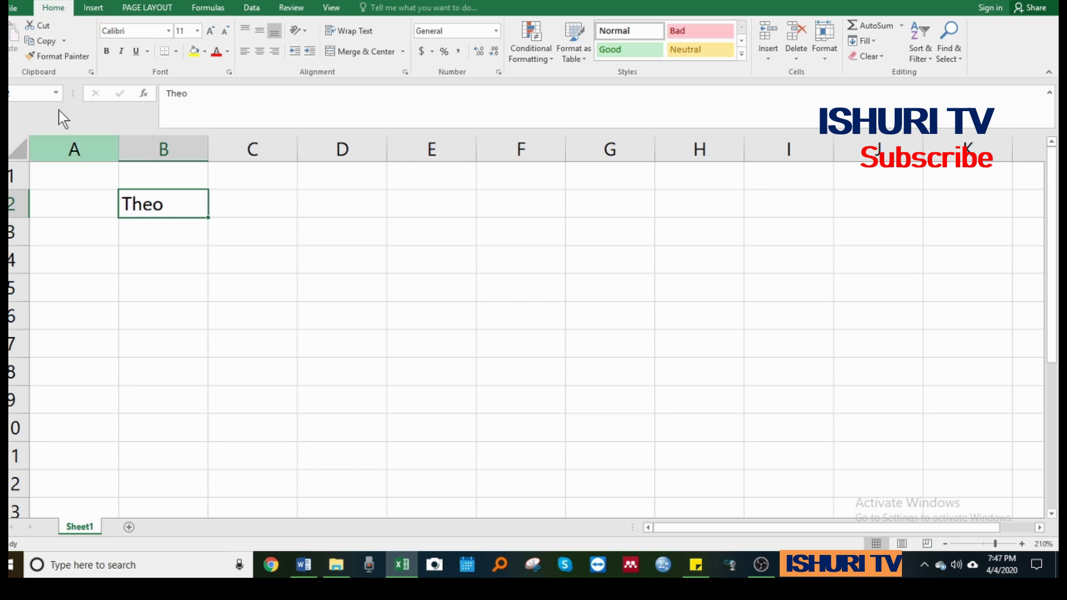
Step: Select column B, then row 2, then cell B2 holding Theo
left_click(157, 139)
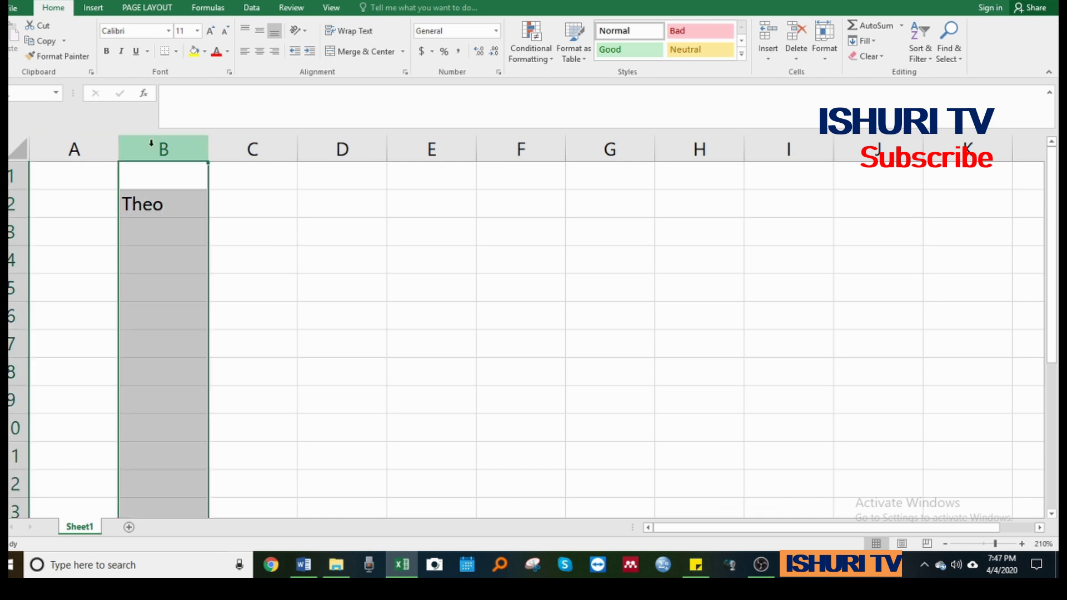
left_click(14, 204)
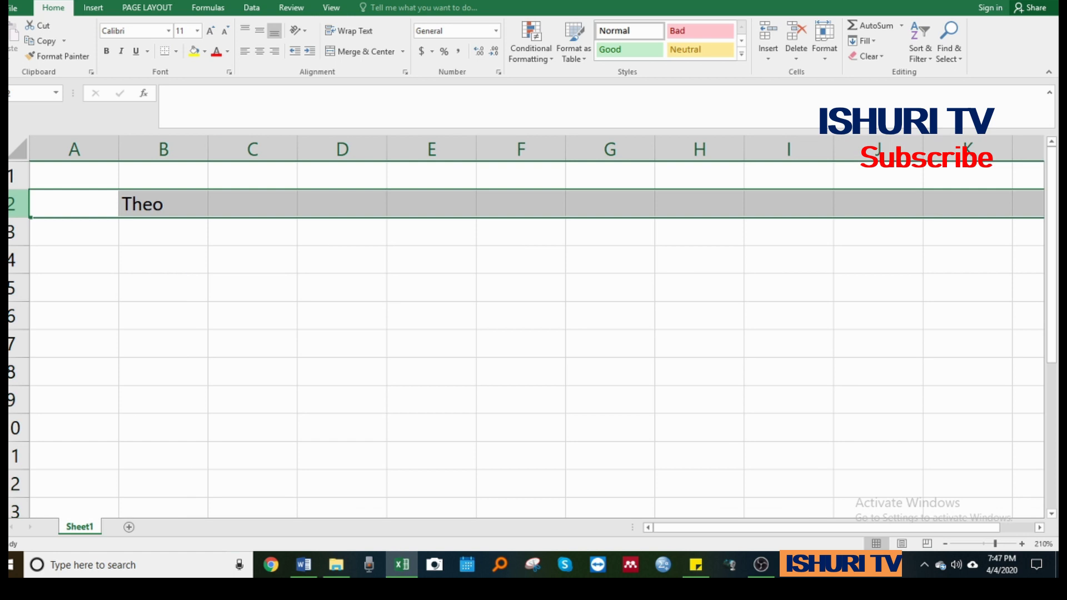
left_click(133, 204)
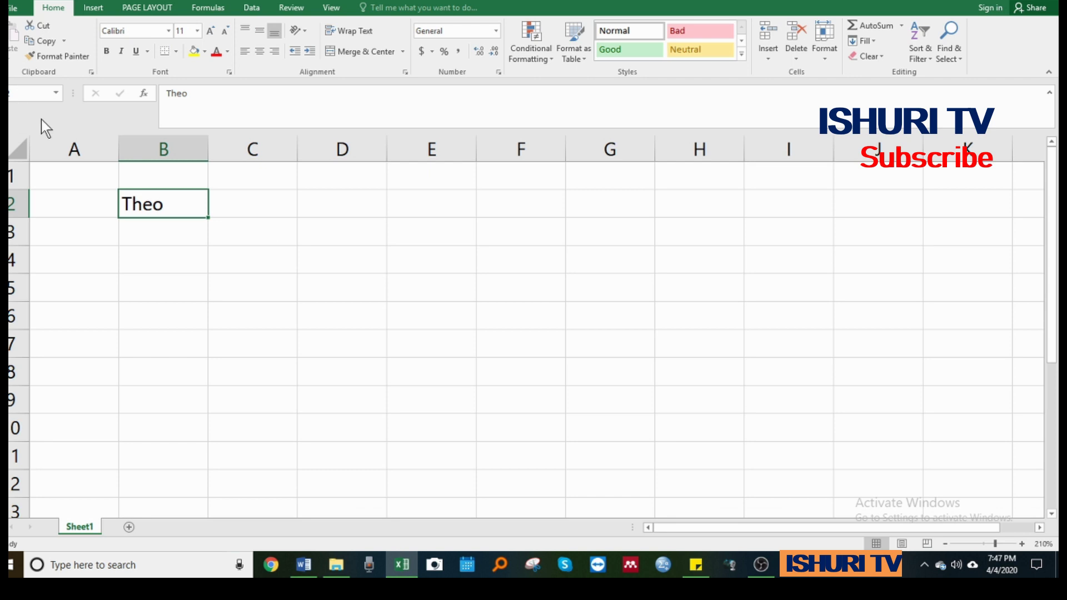
left_click(87, 202)
left_click(146, 207)
left_click(221, 202)
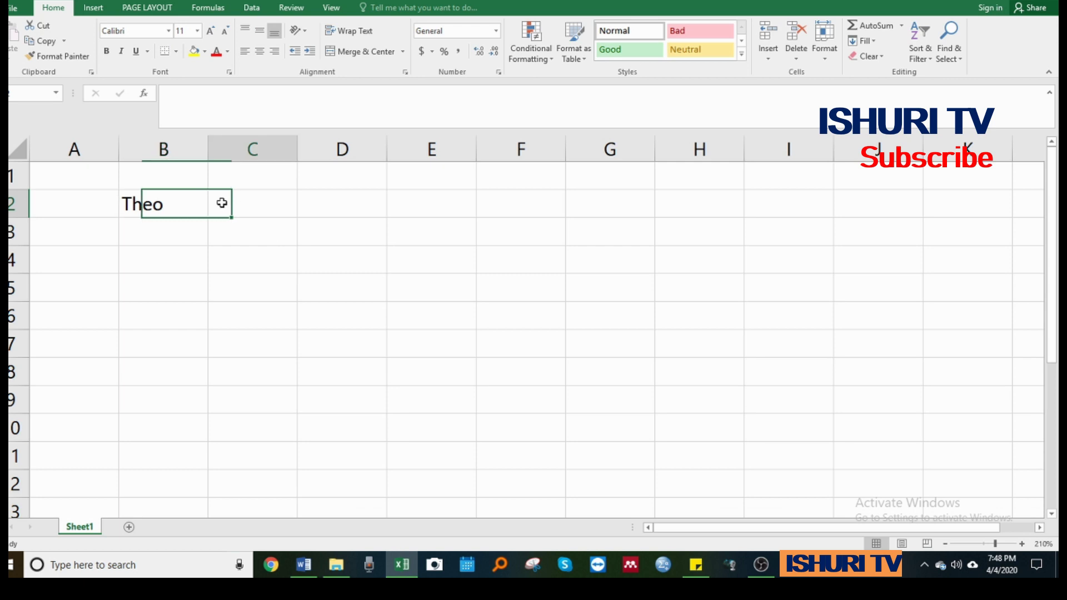
left_click(174, 214)
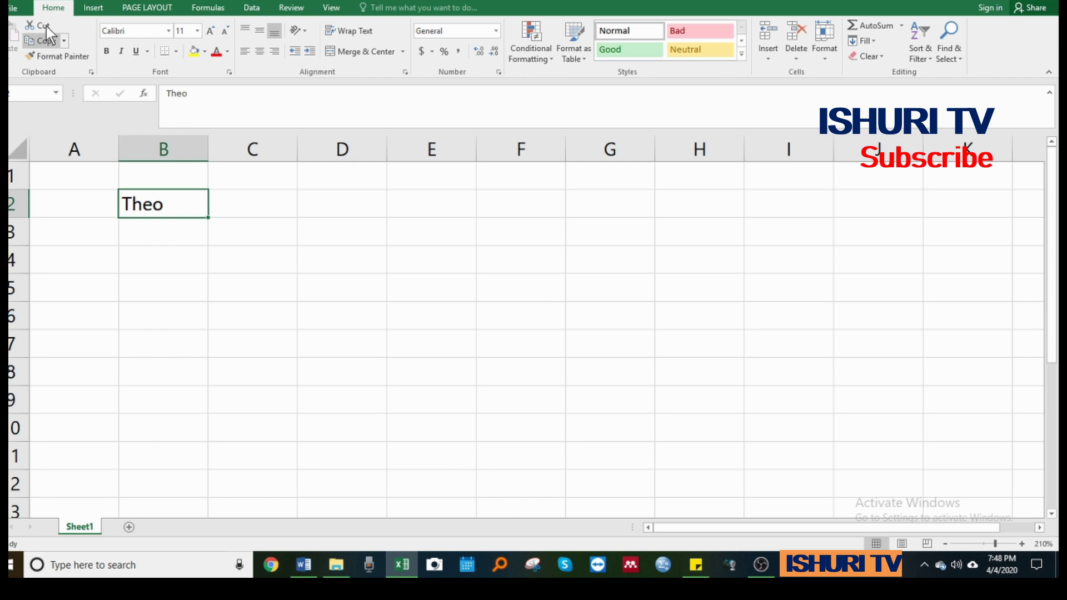
Step: Select the nearby cells B3, B4, C2 and D2, then return to Theo in B2
left_click(224, 212)
left_click(157, 245)
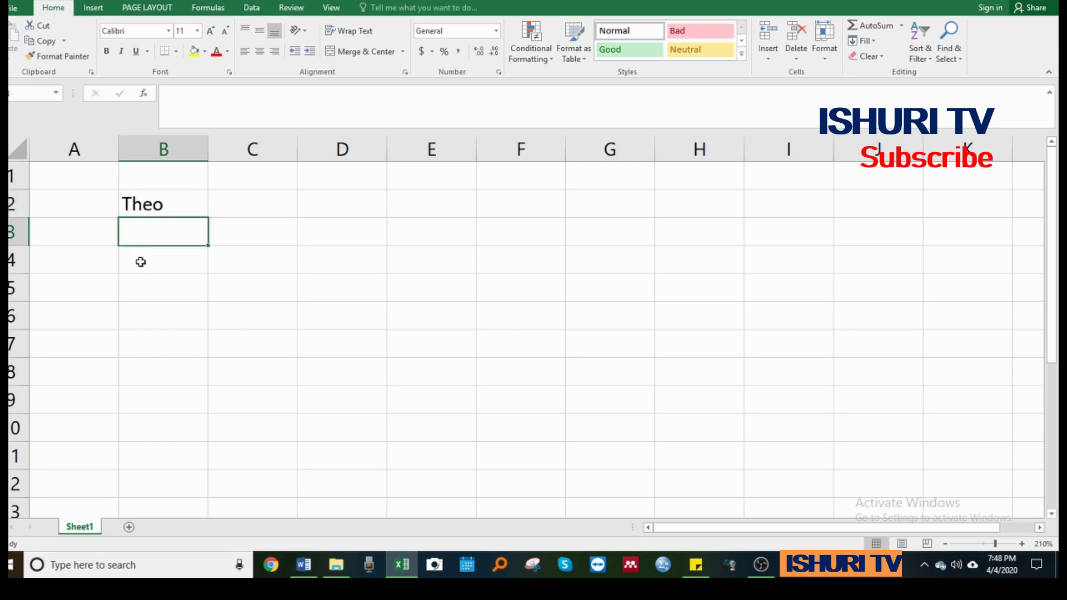
left_click(138, 262)
left_click(136, 238)
left_click(215, 210)
left_click(170, 224)
left_click(161, 198)
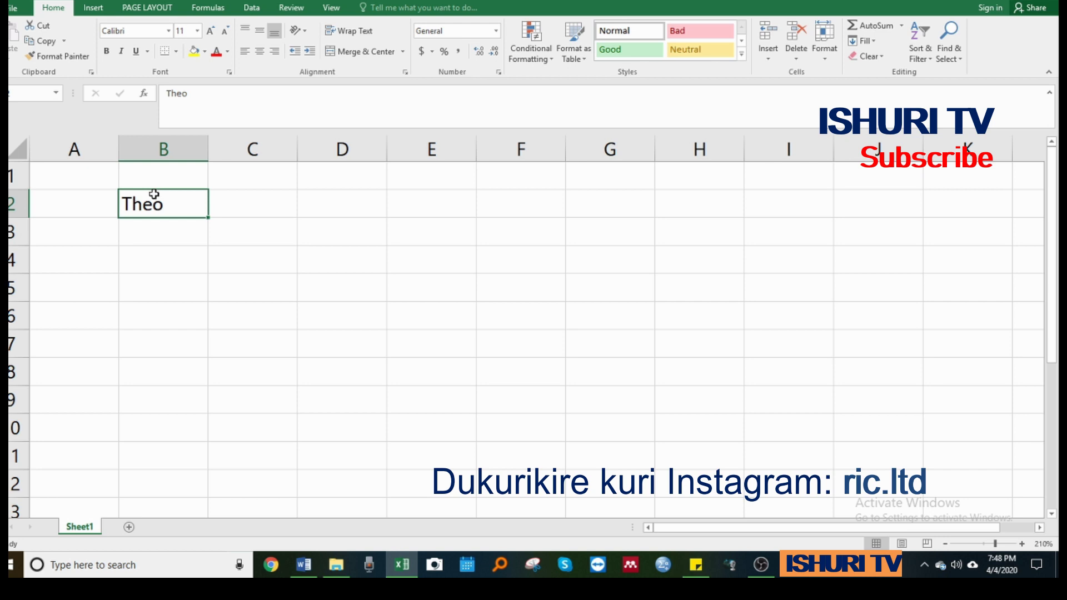
left_click(330, 205)
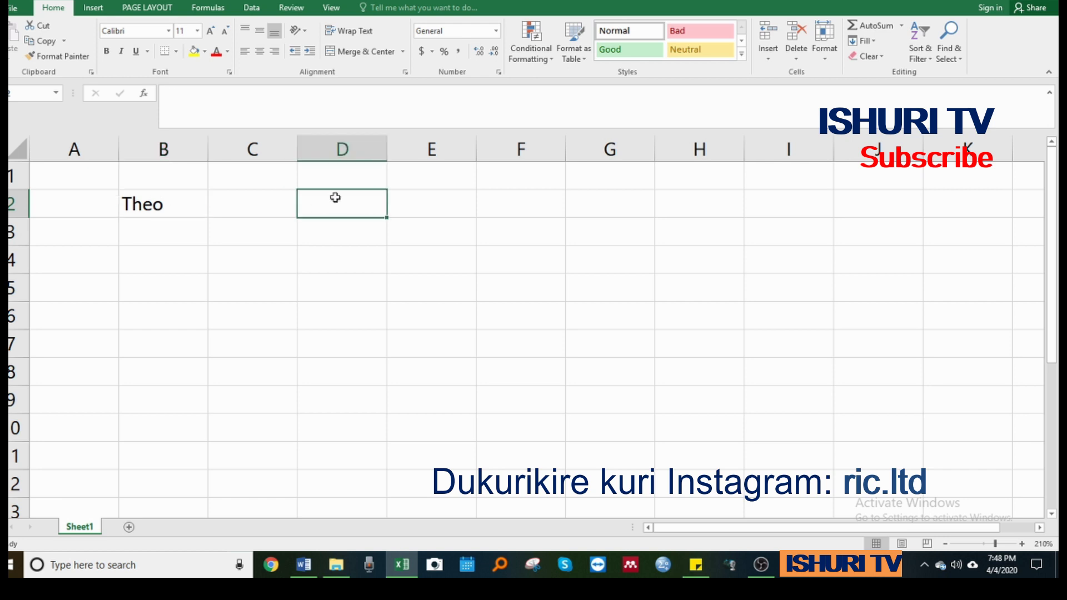
left_click(163, 204)
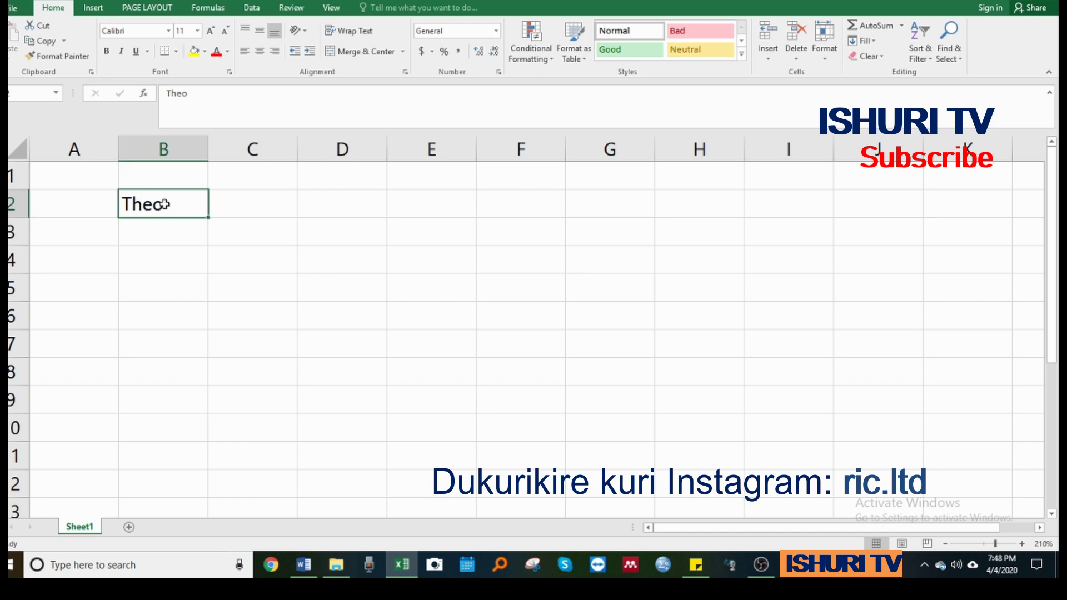
Step: Copy Theo from B2 and paste it into D2
left_click(47, 40)
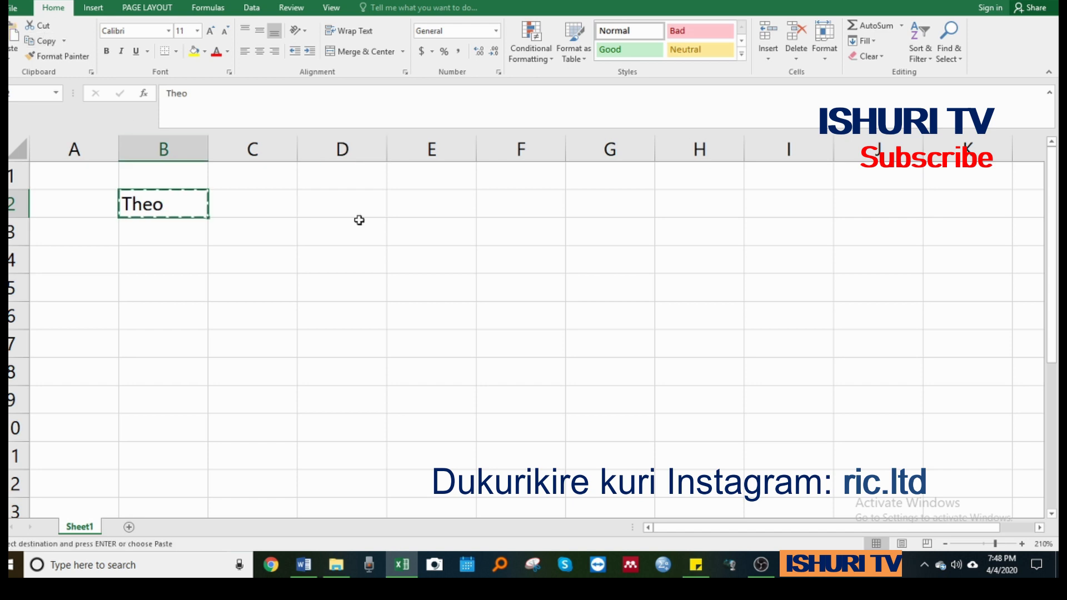
left_click(347, 202)
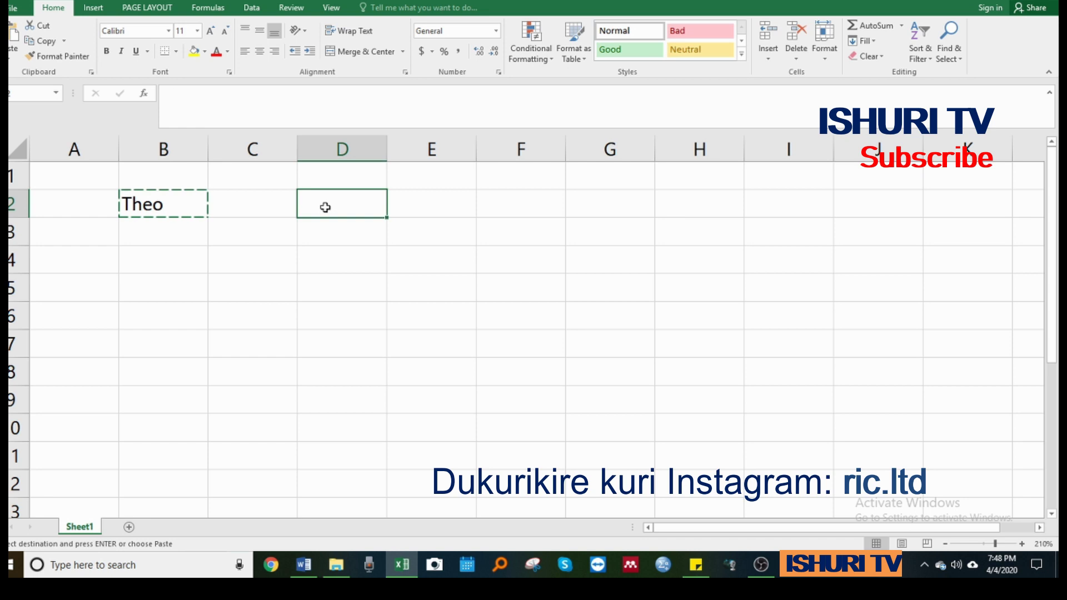
left_click(12, 39)
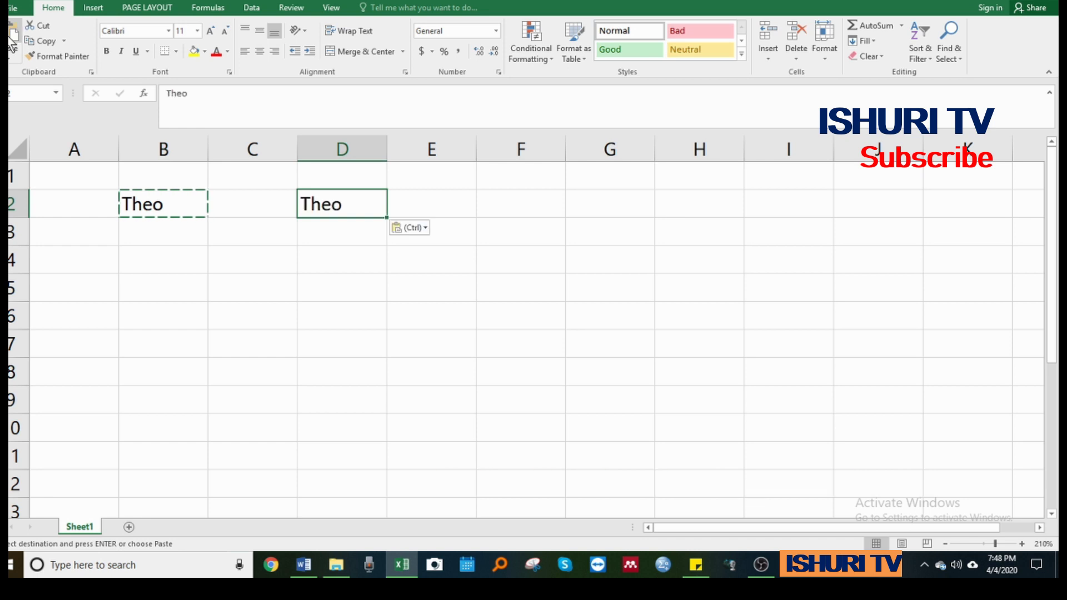
left_click(270, 236)
left_click(184, 206)
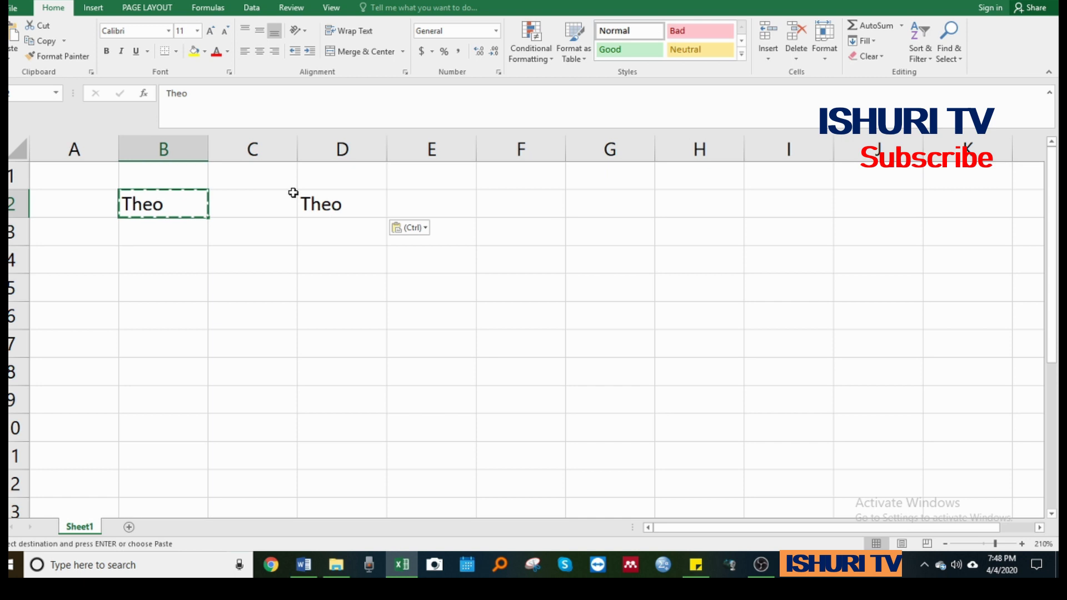
left_click(332, 205)
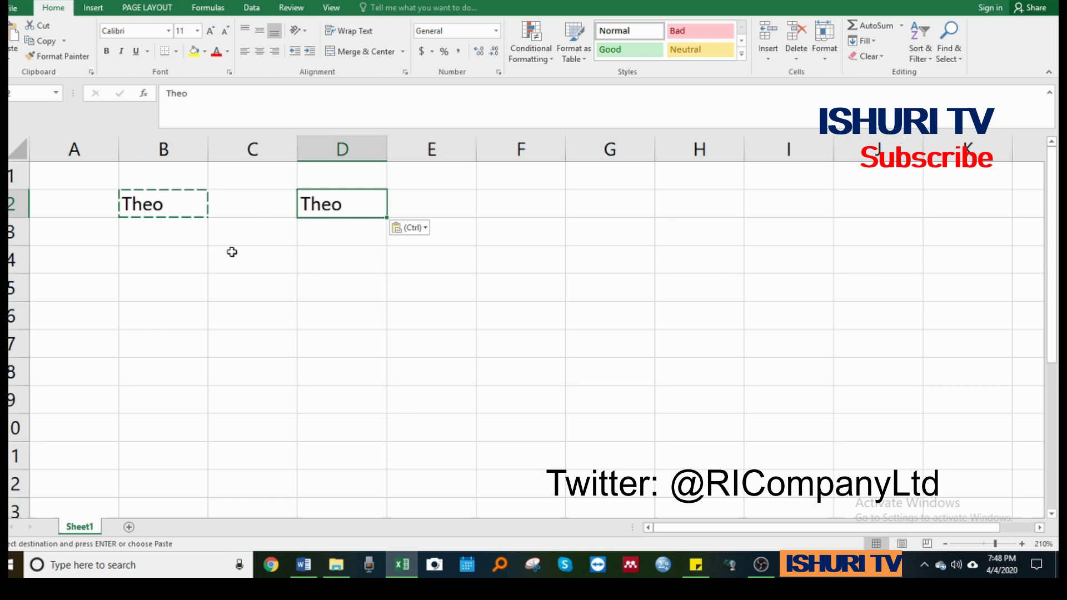
left_click(332, 171)
left_click_drag(327, 238, 321, 195)
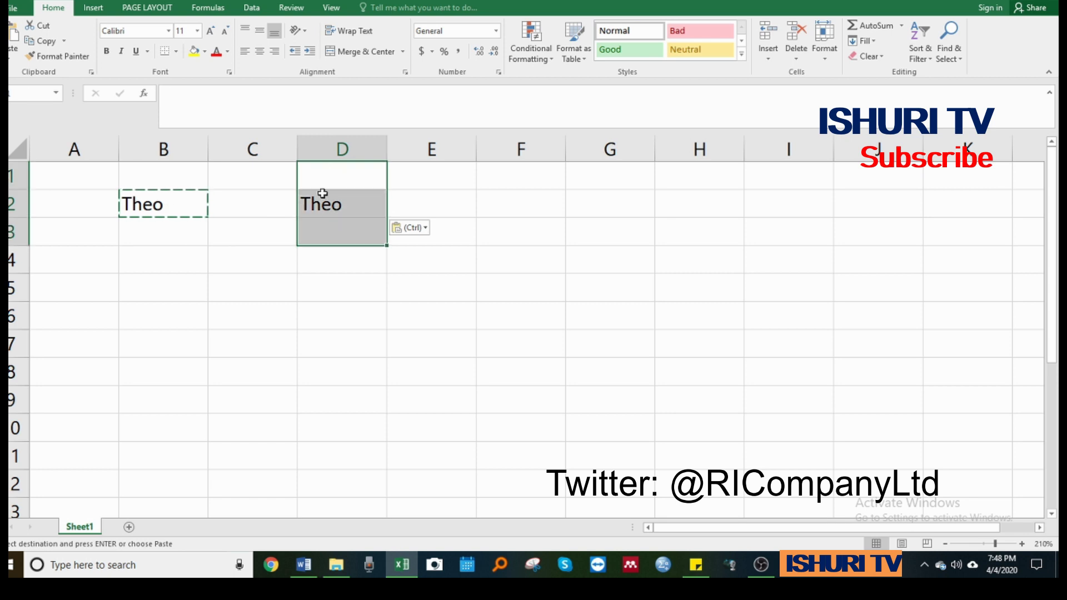
left_click(322, 202)
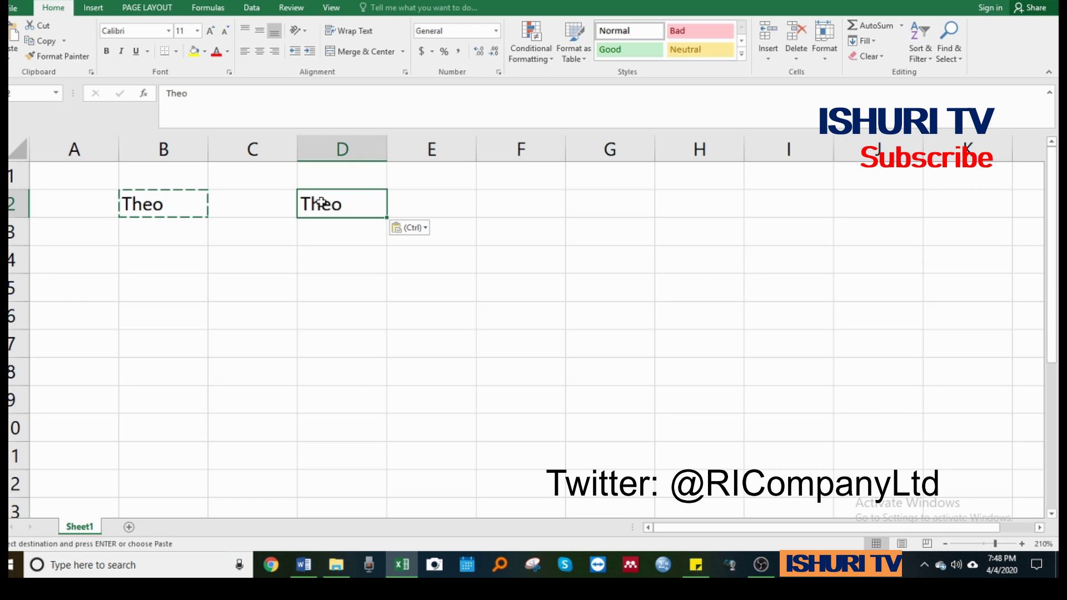
Step: Undo the paste with Ctrl+Z so D2 is empty again
key("ctrl+z")
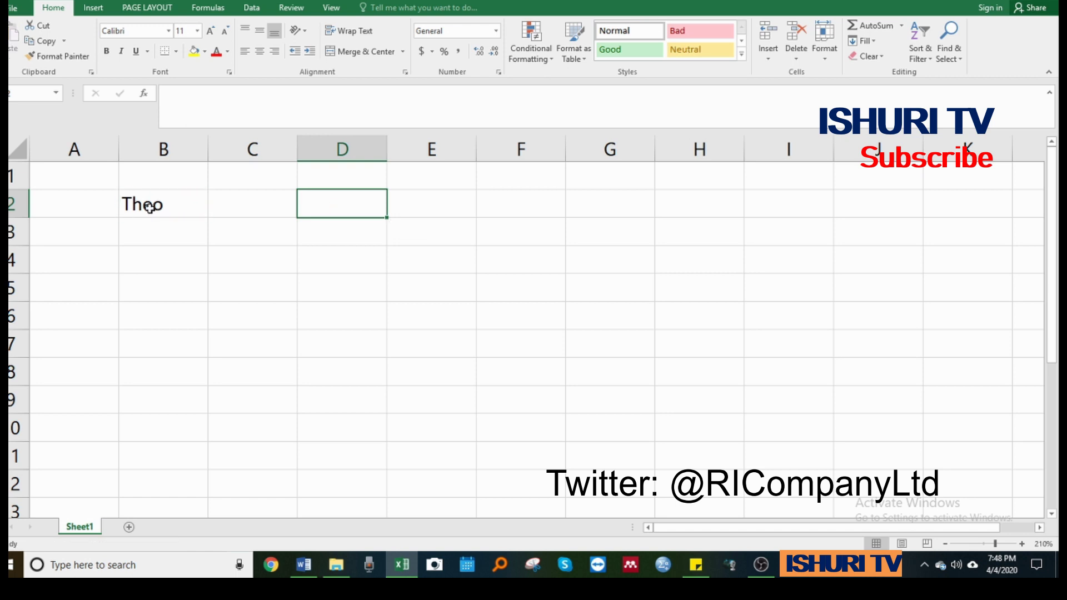
left_click(147, 207)
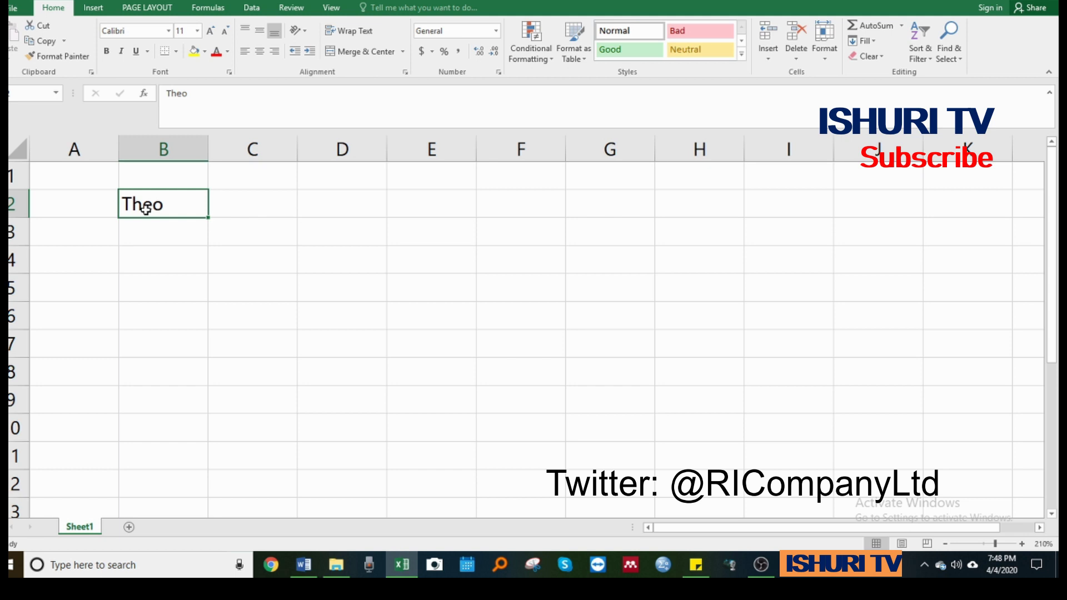
left_click(329, 202)
Step: Cut Theo from B2 and paste it into D2, leaving B2 empty
left_click(198, 207)
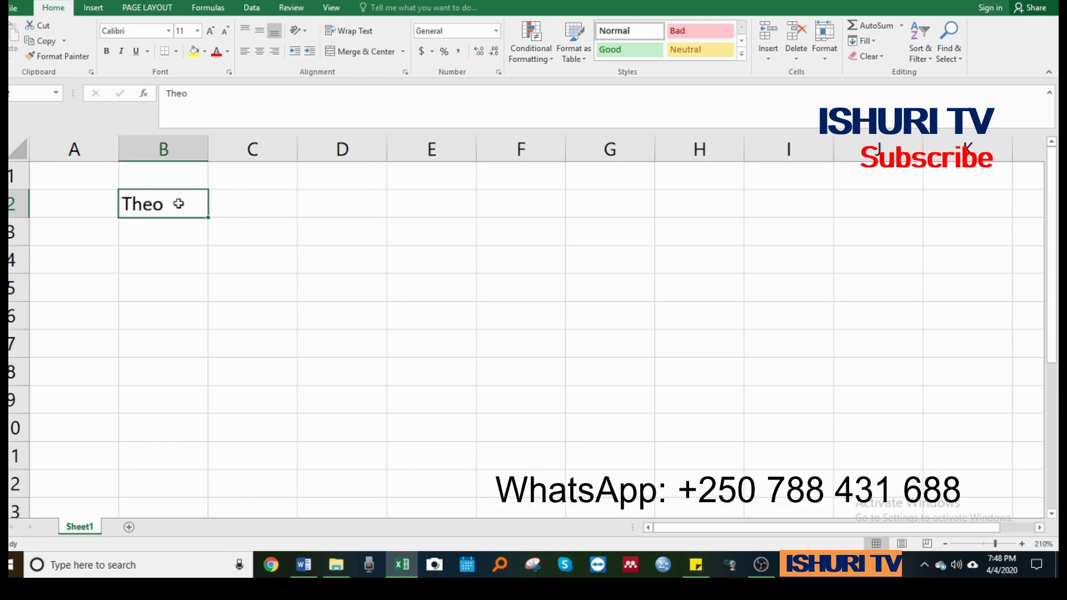
left_click(41, 24)
left_click(330, 200)
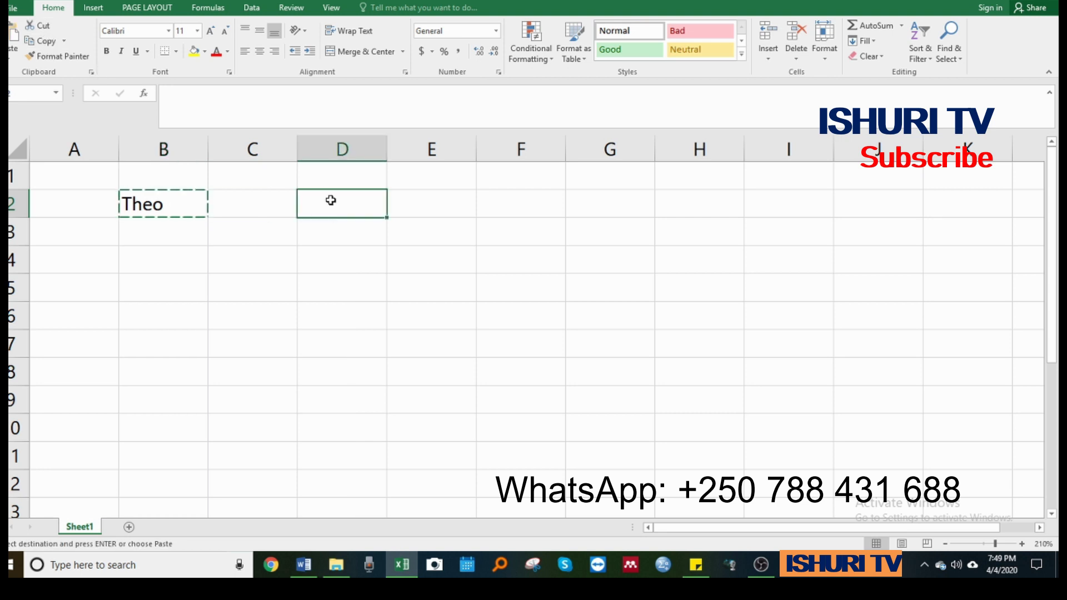
left_click(13, 35)
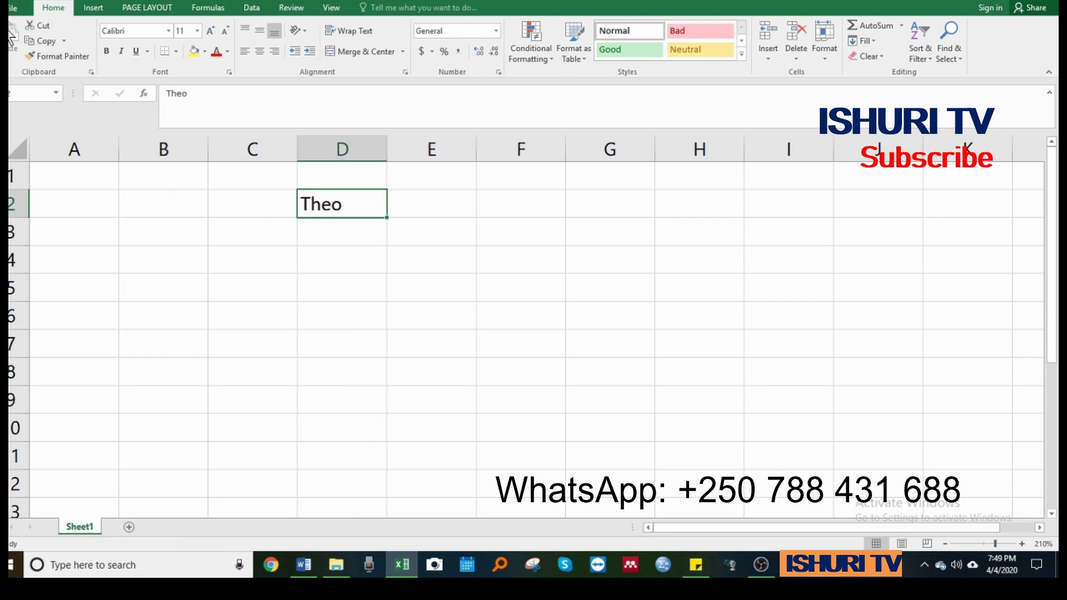
left_click(154, 201)
Step: Fill cell D2 holding Theo with yellow
left_click(339, 209)
left_click(205, 52)
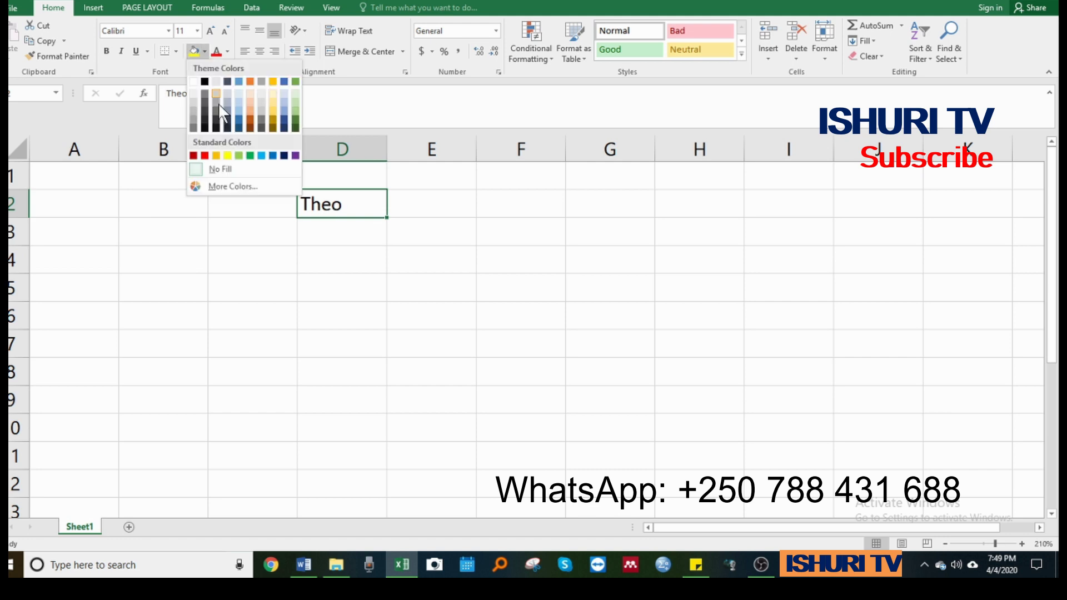
left_click(226, 151)
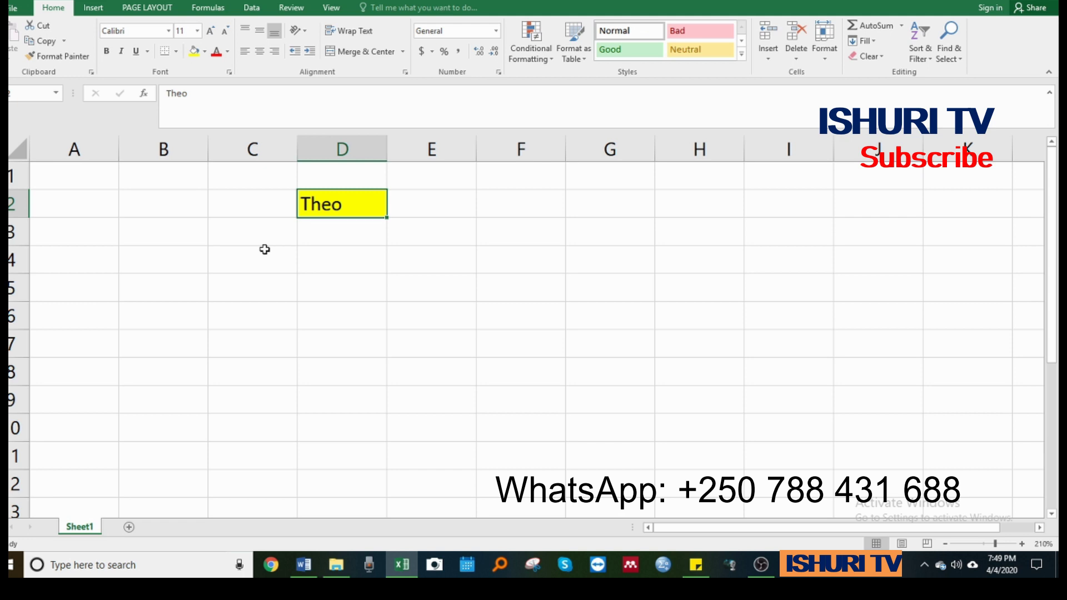
Step: Enter 'ric' in cell C3, then reselect the yellow D2
left_click(232, 232)
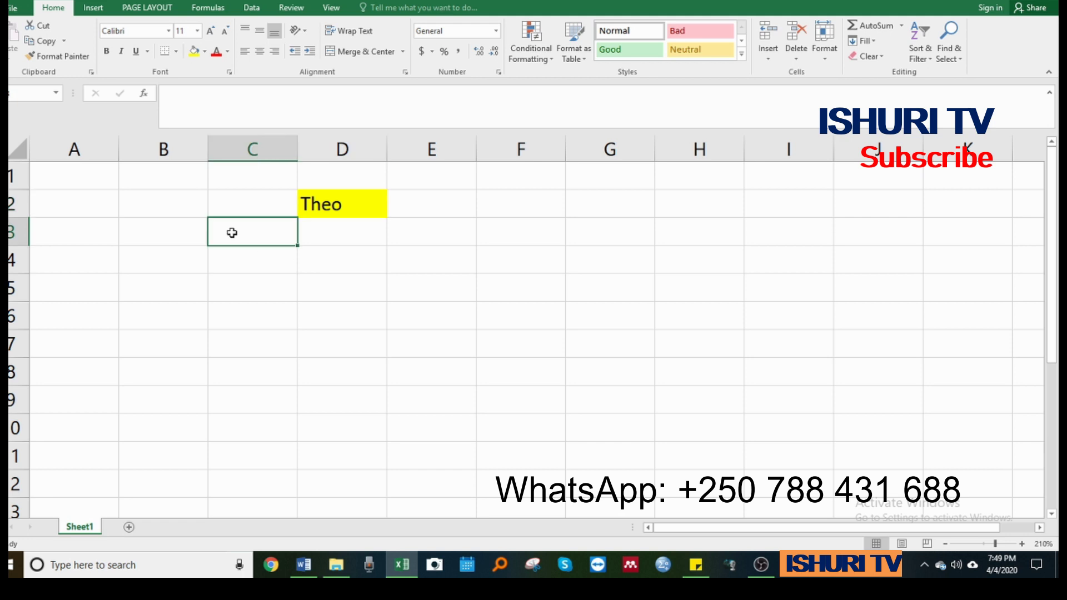
type("ric")
key("Return")
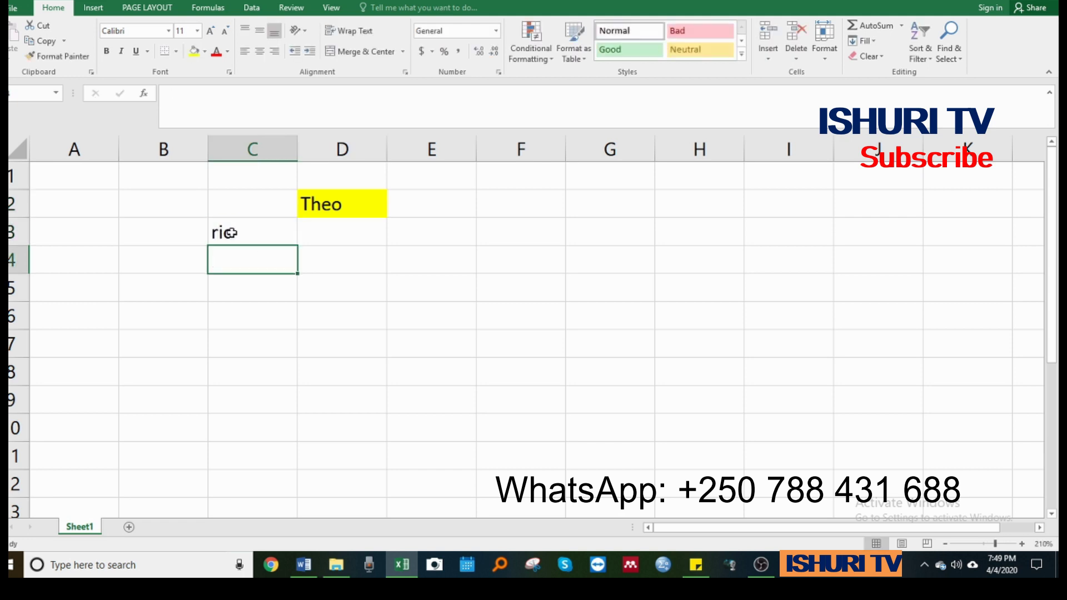
left_click(231, 233)
left_click(338, 204)
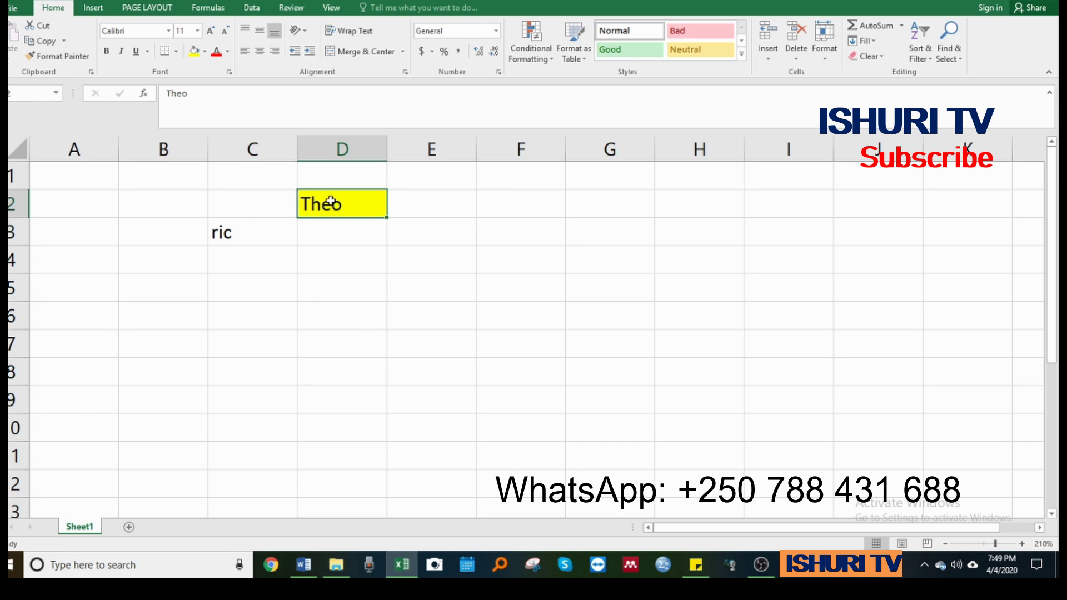
left_click(244, 233)
left_click(328, 207)
Step: Apply D2's yellow fill to C3 with Format Painter, then select C2:D3
left_click(53, 56)
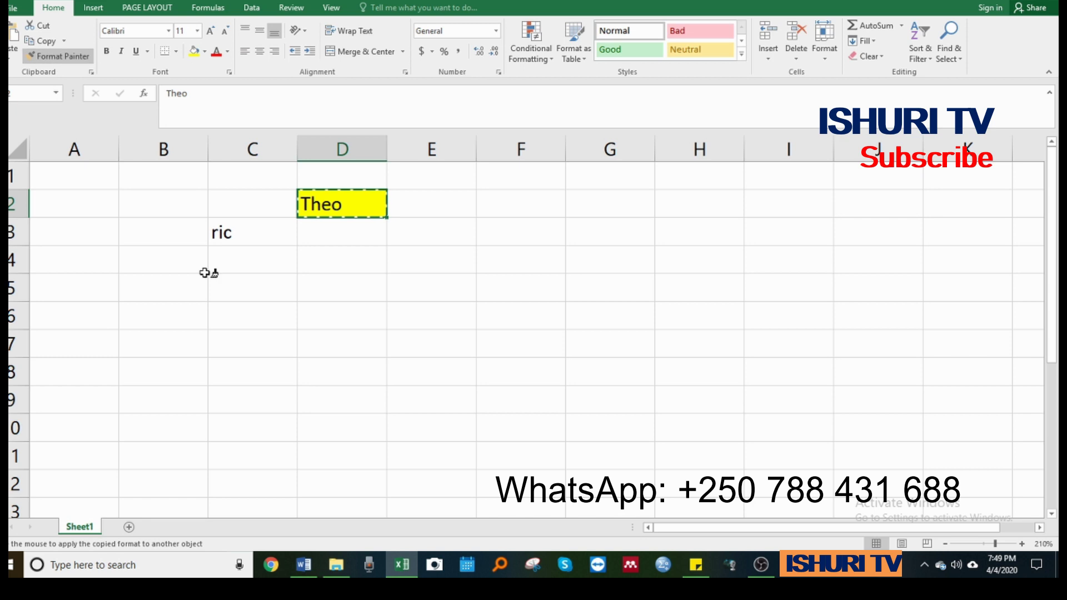
left_click(231, 232)
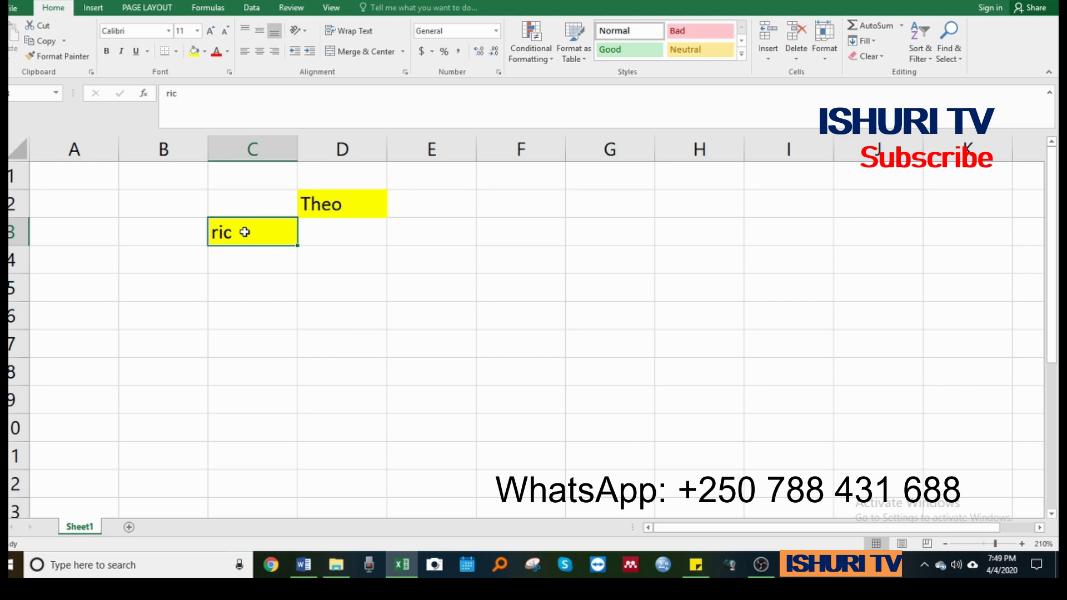
left_click_drag(262, 205, 322, 231)
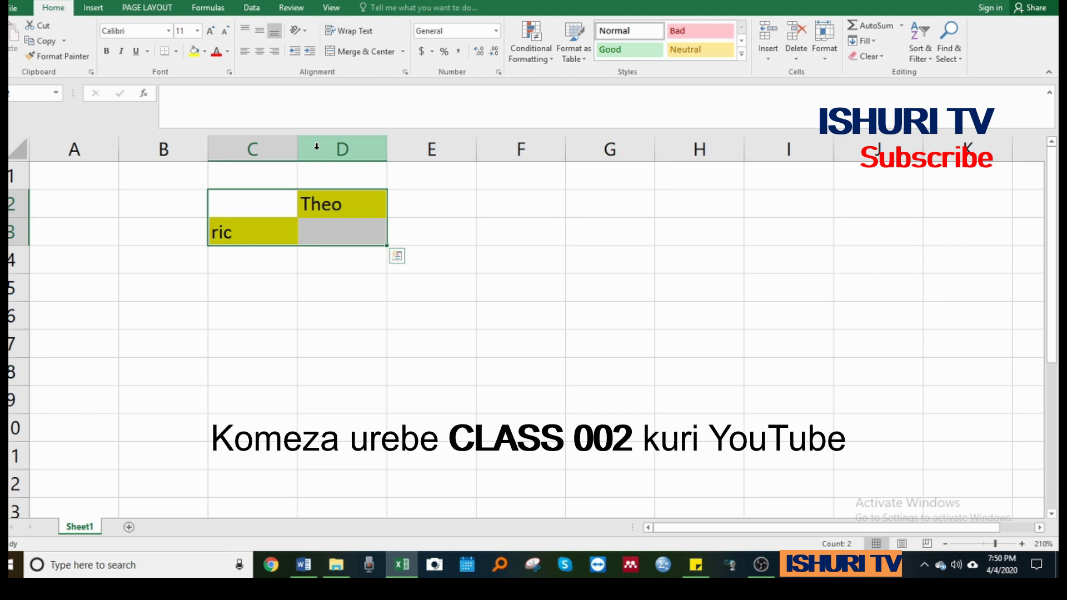
Step: Delete the words Theo and ric from range C2:D3
left_click_drag(316, 146, 265, 147)
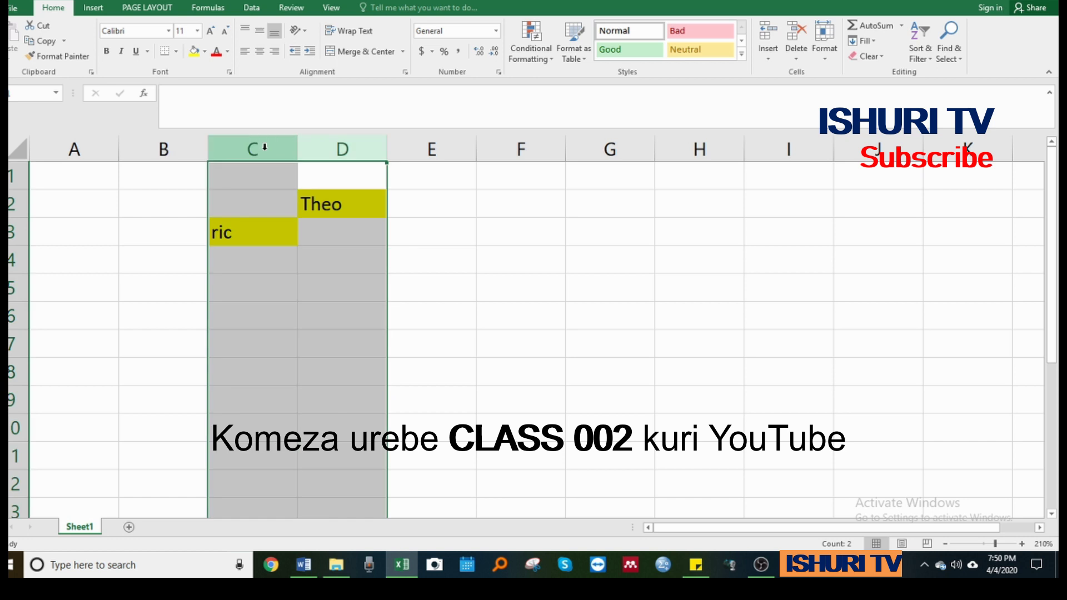
left_click(424, 232)
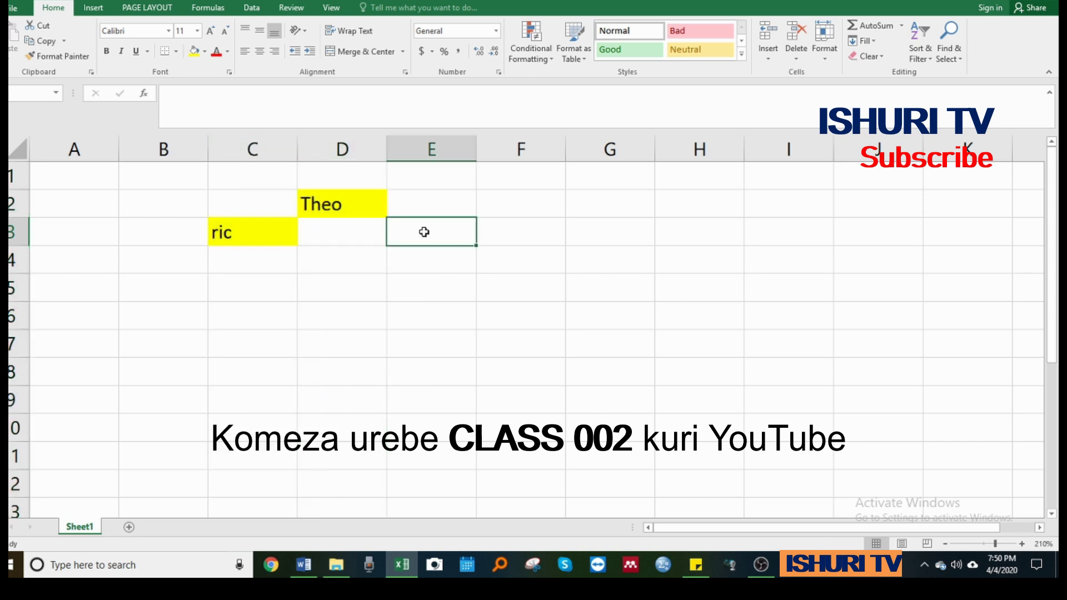
mouse_move(250, 147)
left_mouse_down()
mouse_move(295, 160)
mouse_move(315, 145)
left_mouse_up()
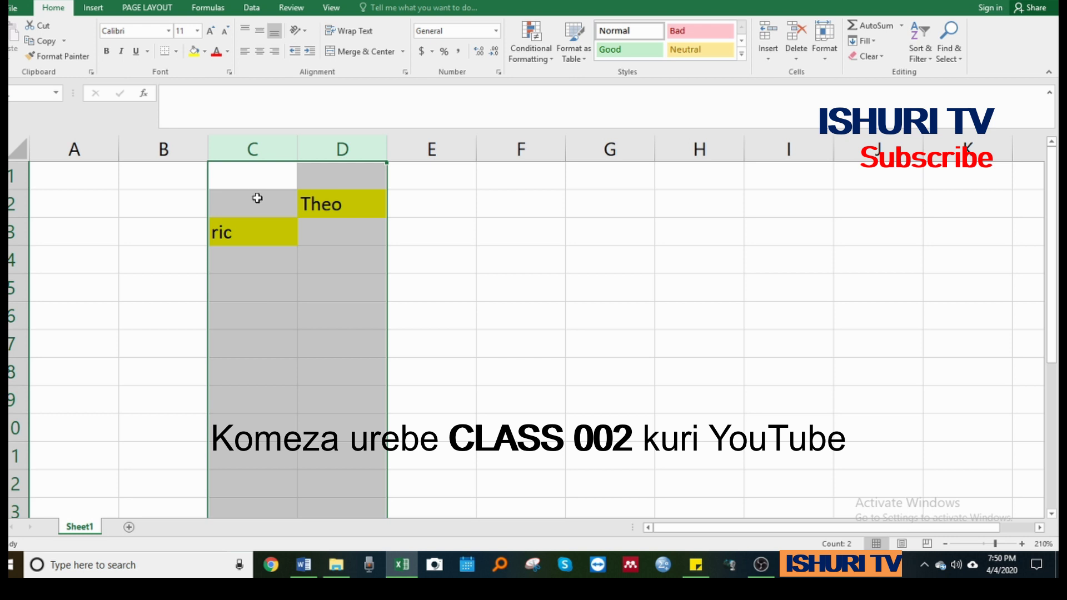
left_click_drag(258, 197, 325, 235)
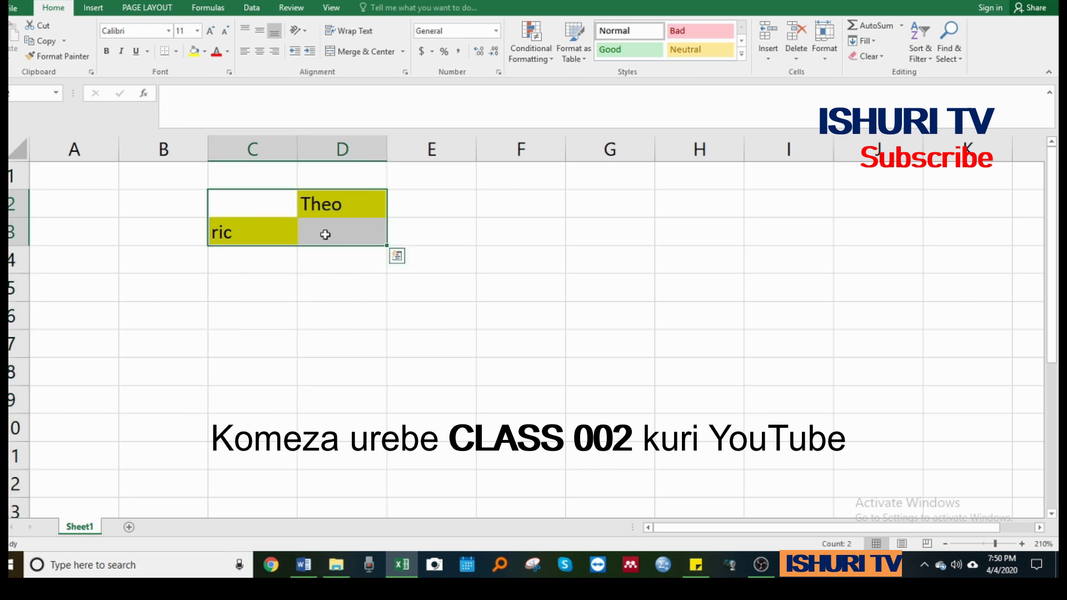
key("Delete")
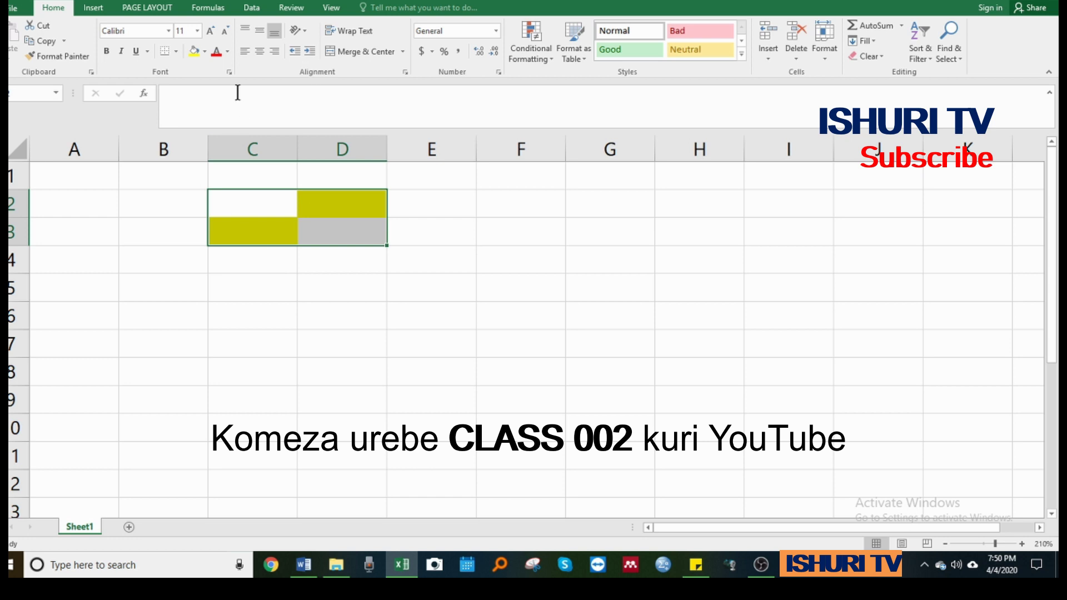
Step: Set C2:D3 to No Fill, then switch to the OBS window
left_click(205, 51)
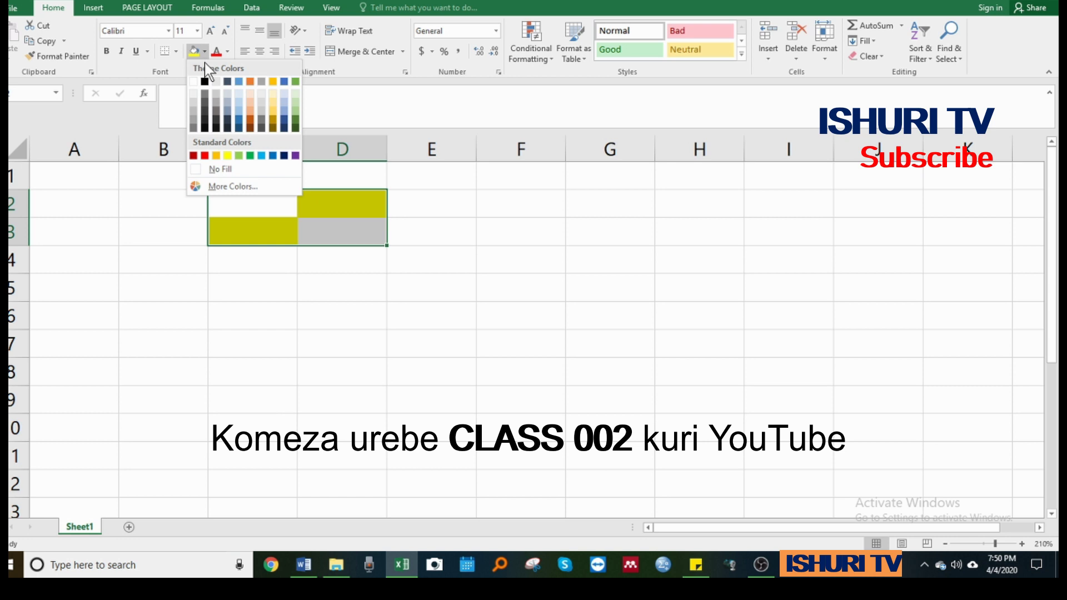
left_click(243, 169)
left_click(261, 340)
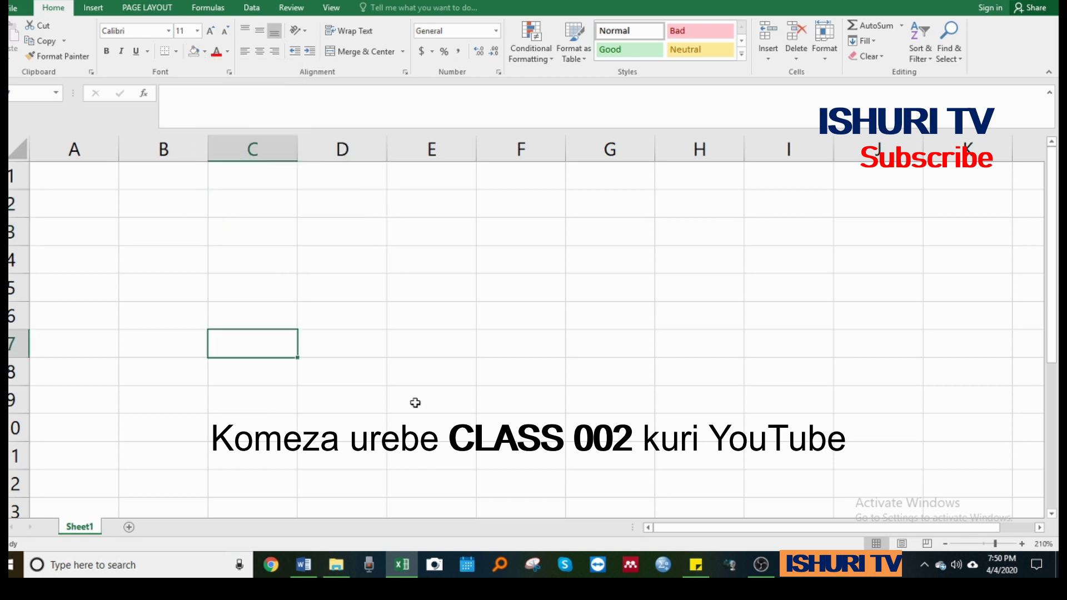
key("alt+Tab")
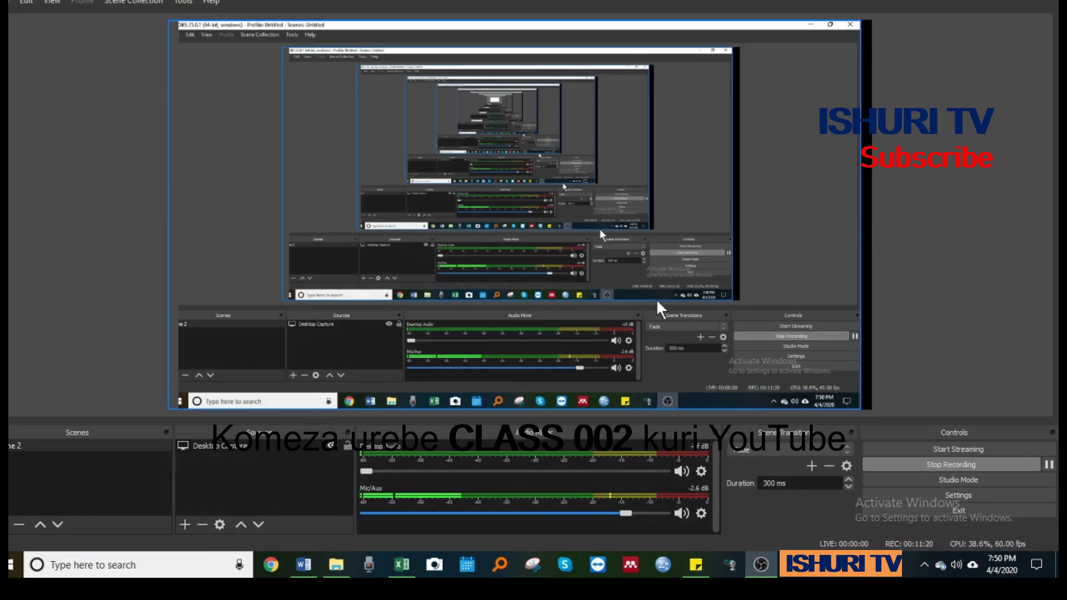